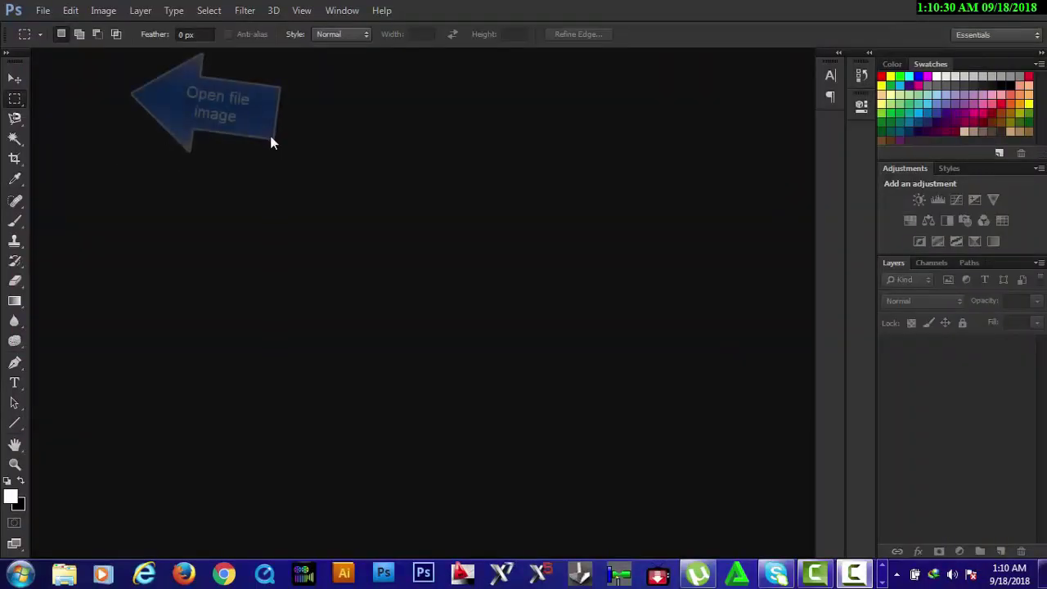
# Open the moriah image from the moriah pshop folder on the desktop
pyautogui.click(45, 10)
pyautogui.click(66, 41)
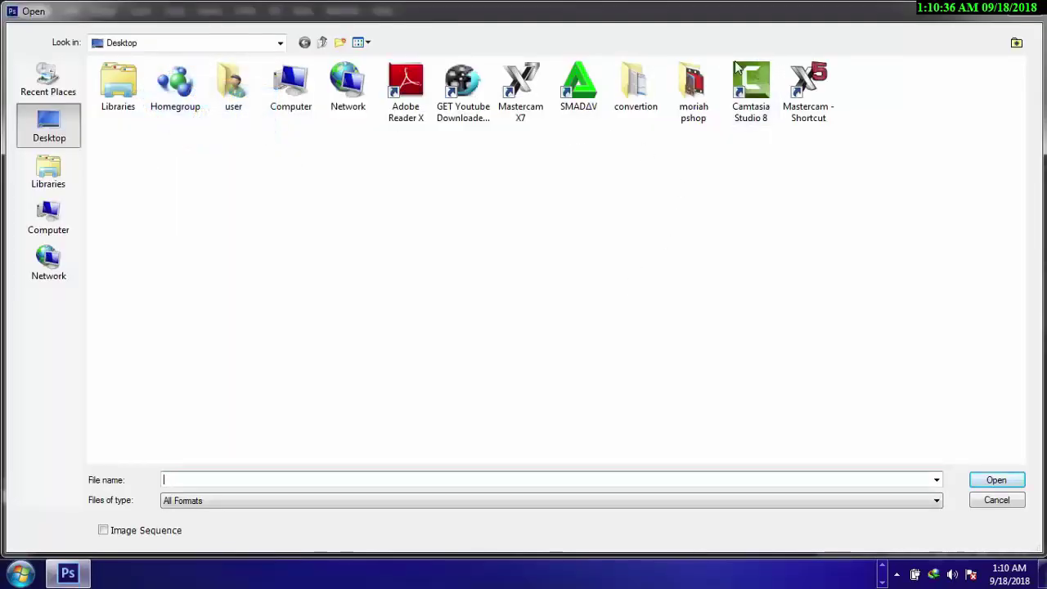
pyautogui.doubleClick(701, 87)
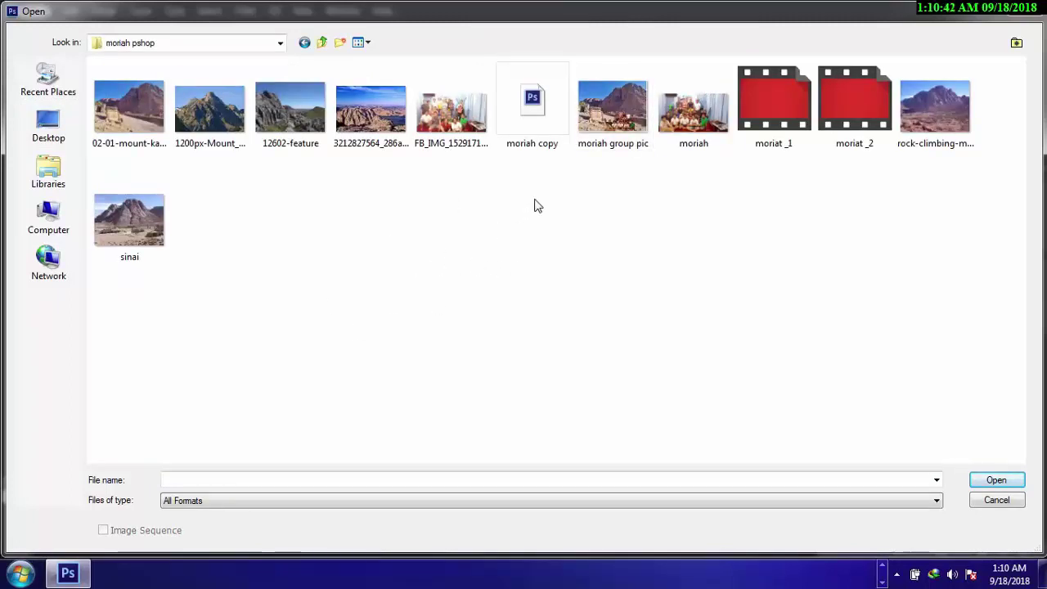
pyautogui.click(691, 119)
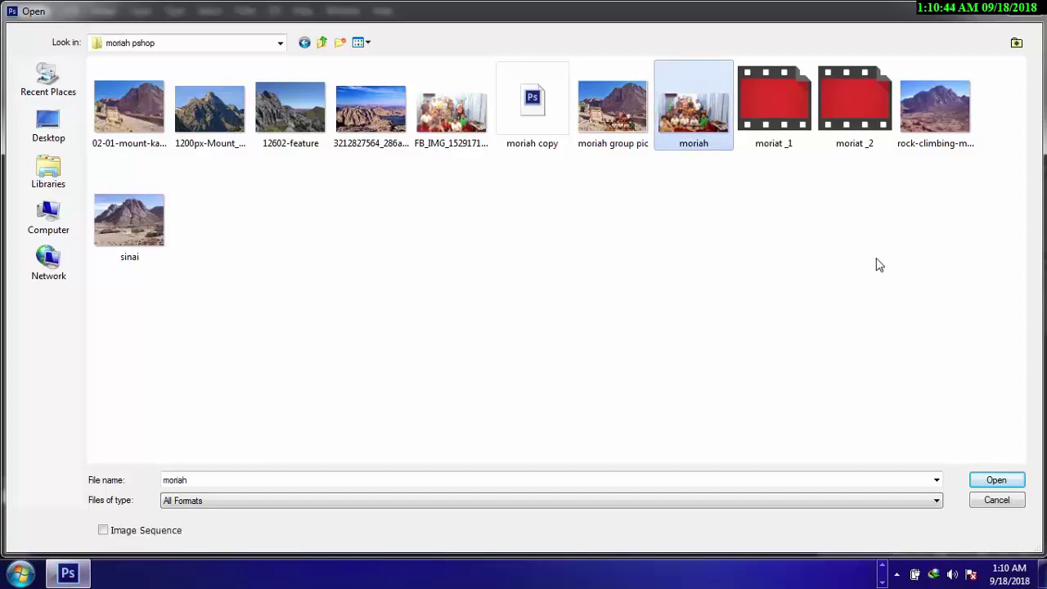
pyautogui.click(996, 481)
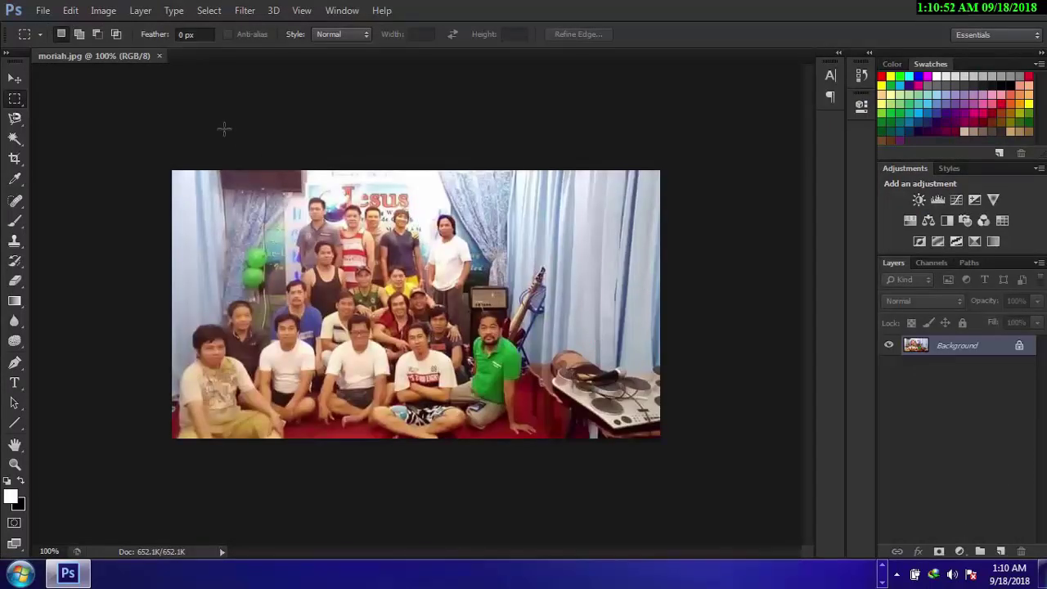
# Duplicate the image as "moriah copy" and close the original moriah.jpg
pyautogui.click(101, 12)
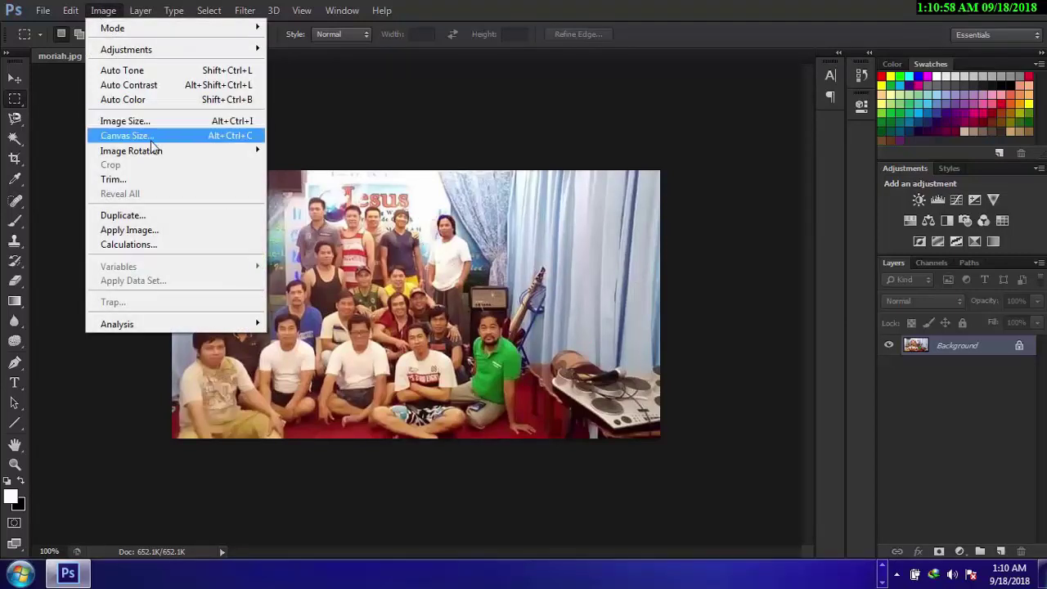
pyautogui.click(119, 215)
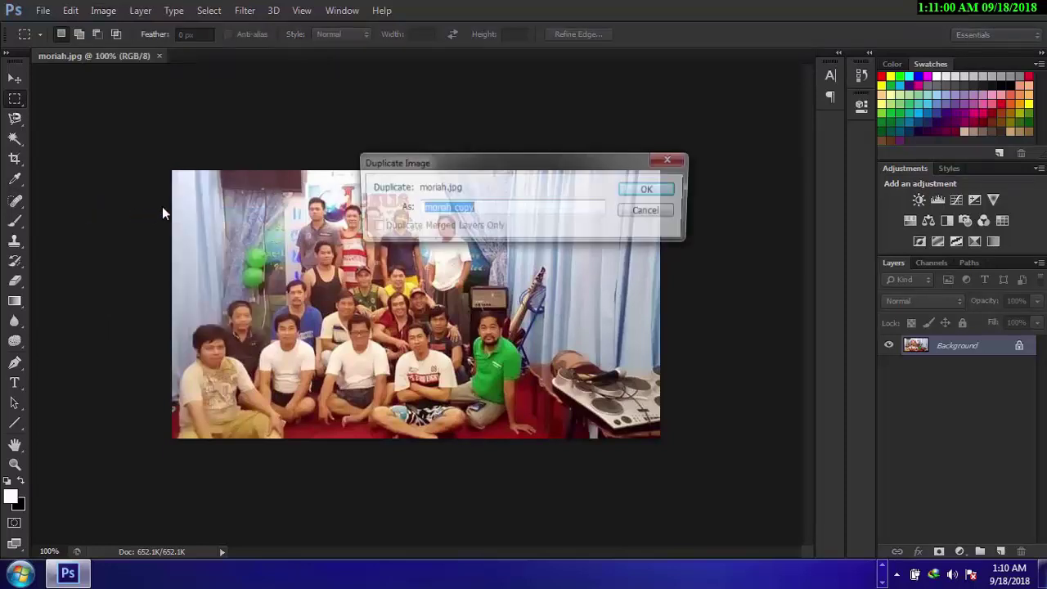
pyautogui.click(652, 191)
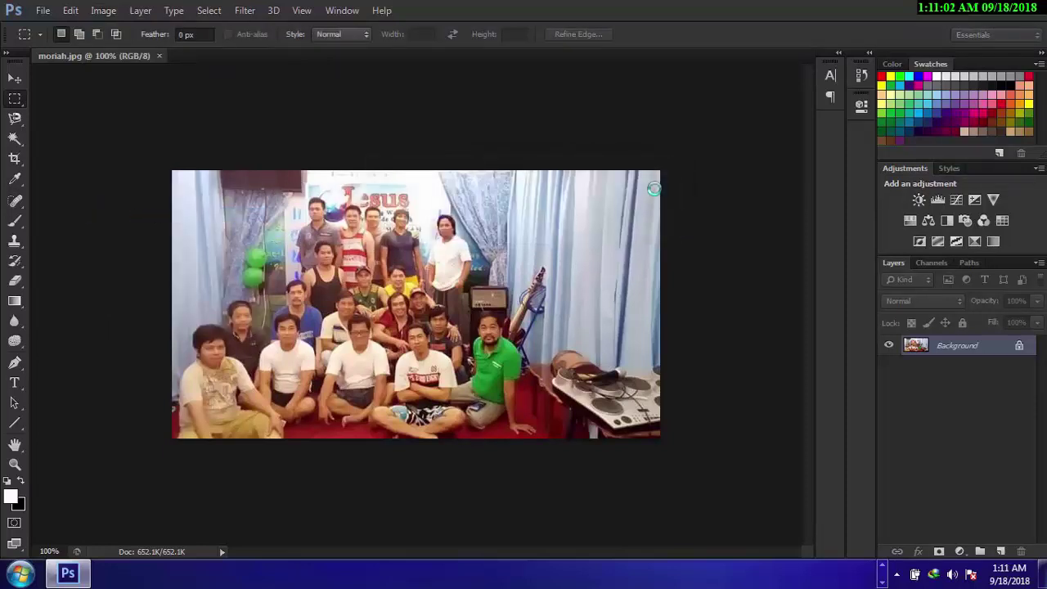
pyautogui.click(158, 55)
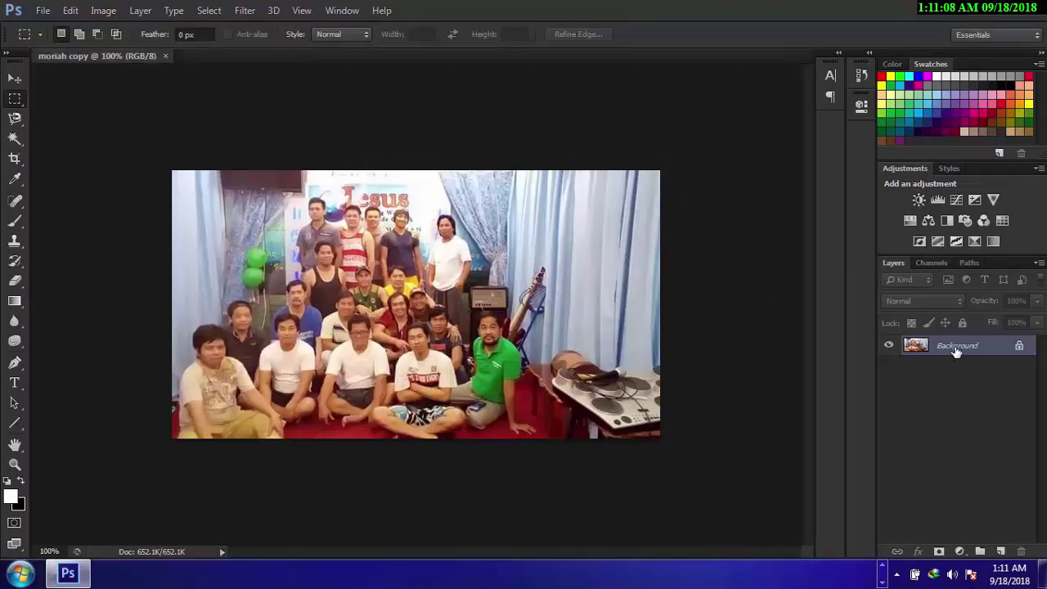
# Duplicate the Background layer in the copied image
pyautogui.moveTo(956, 350); pyautogui.dragTo(1003, 561)
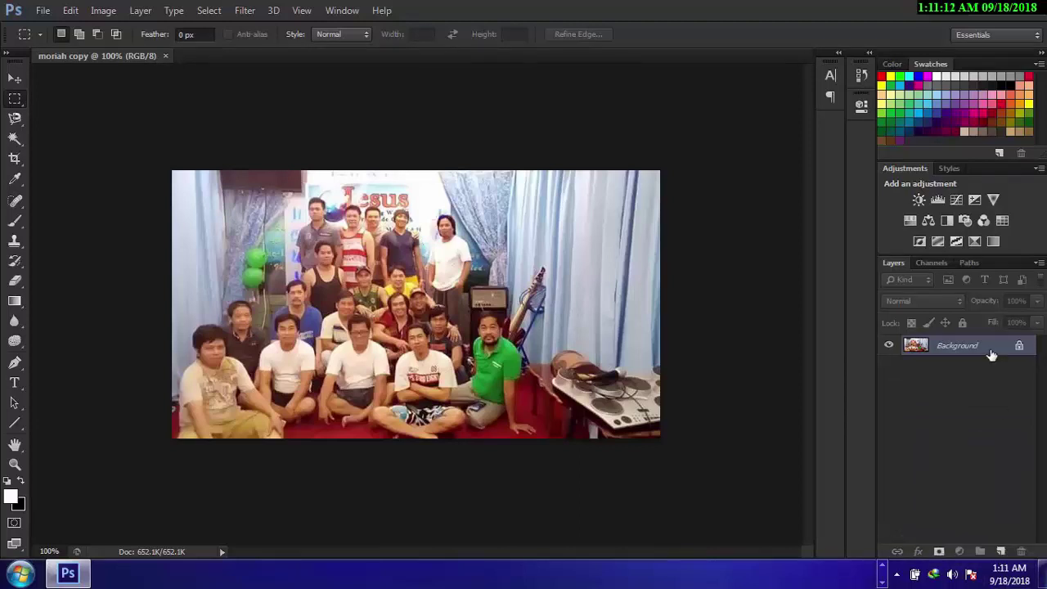
pyautogui.moveTo(984, 352); pyautogui.dragTo(1000, 551)
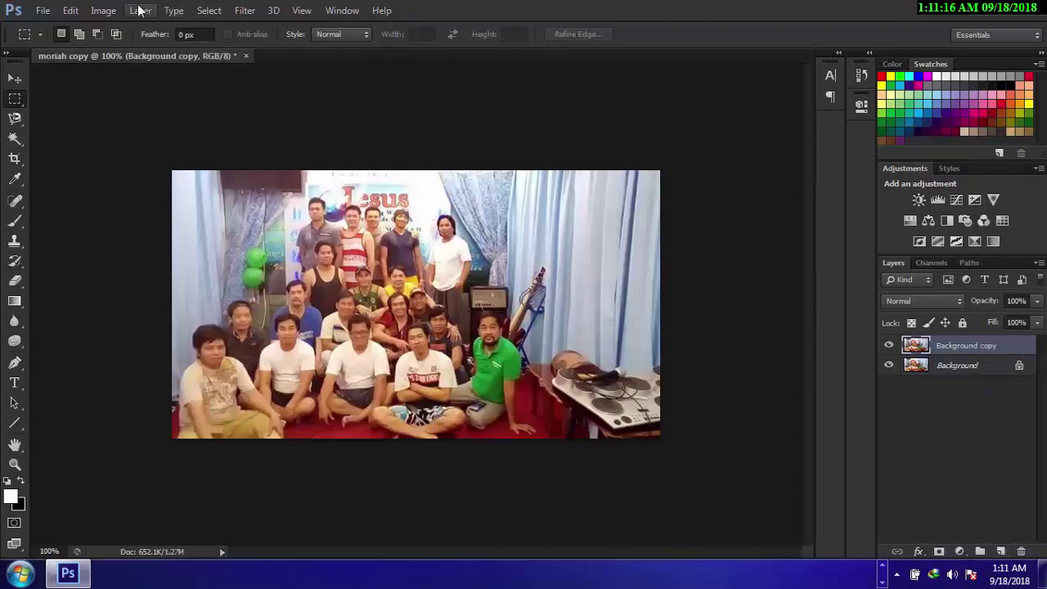
# Resample the image to a resolution of 100 pixels/centimeter
pyautogui.click(105, 11)
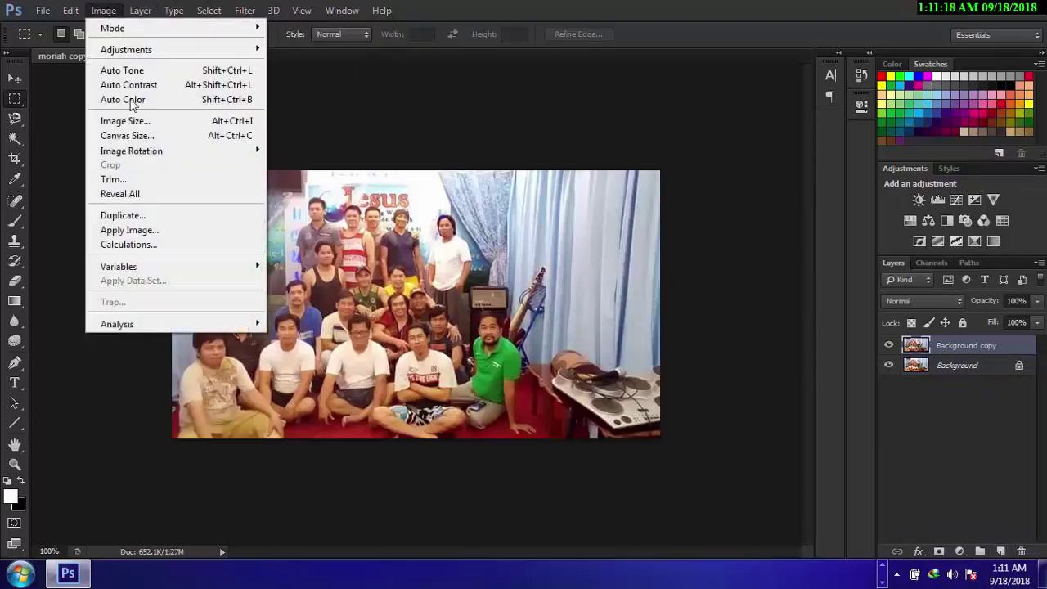
pyautogui.click(144, 120)
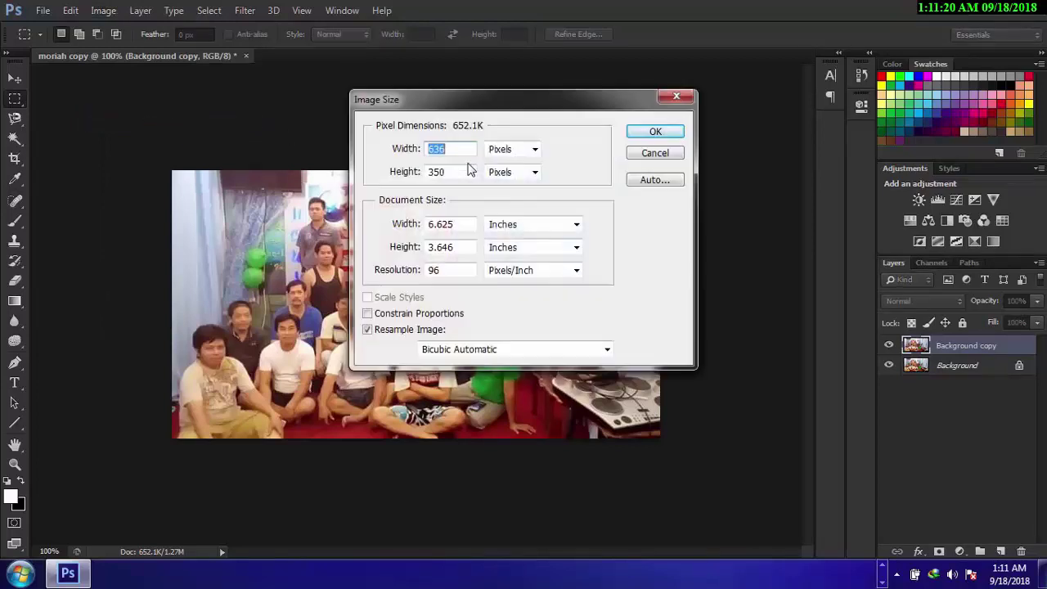
pyautogui.click(547, 274)
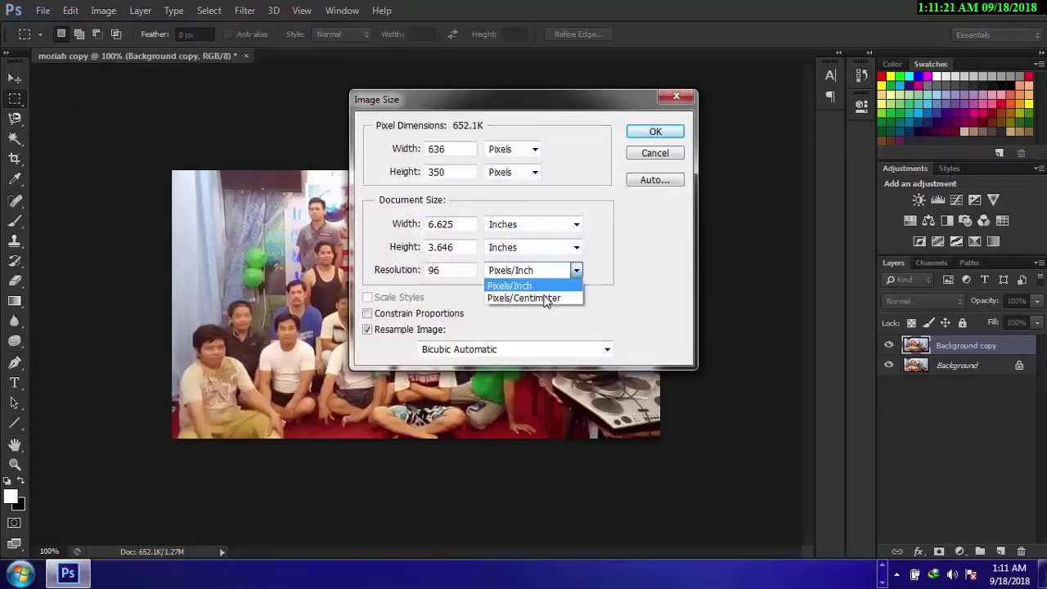
pyautogui.click(545, 299)
pyautogui.click(460, 270)
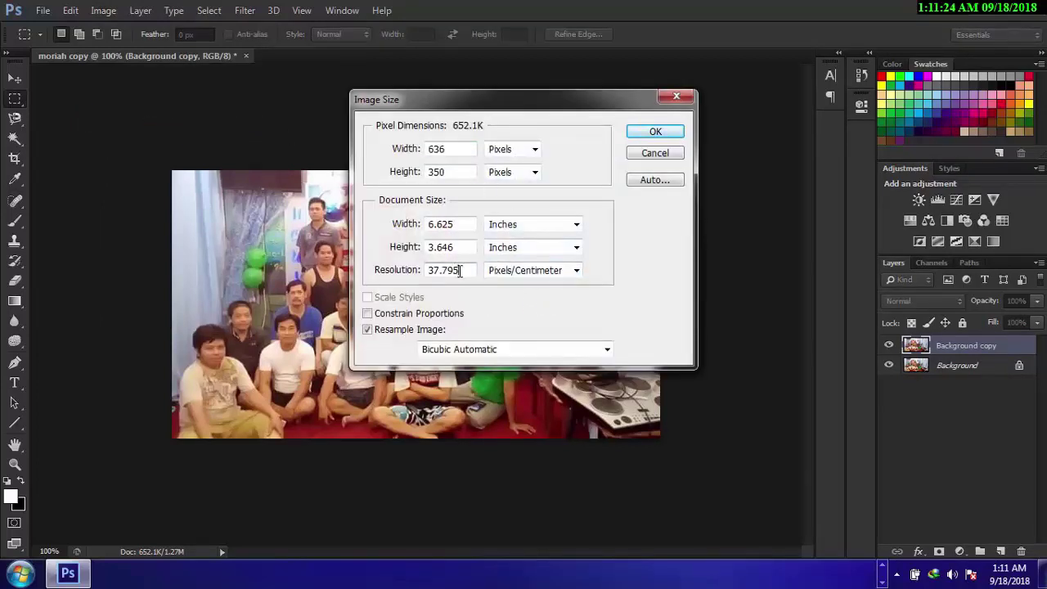
pyautogui.press('BackSpace')
pyautogui.press('BackSpace')
pyautogui.press('BackSpace')
pyautogui.press('BackSpace')
pyautogui.press('BackSpace')
pyautogui.press('BackSpace')
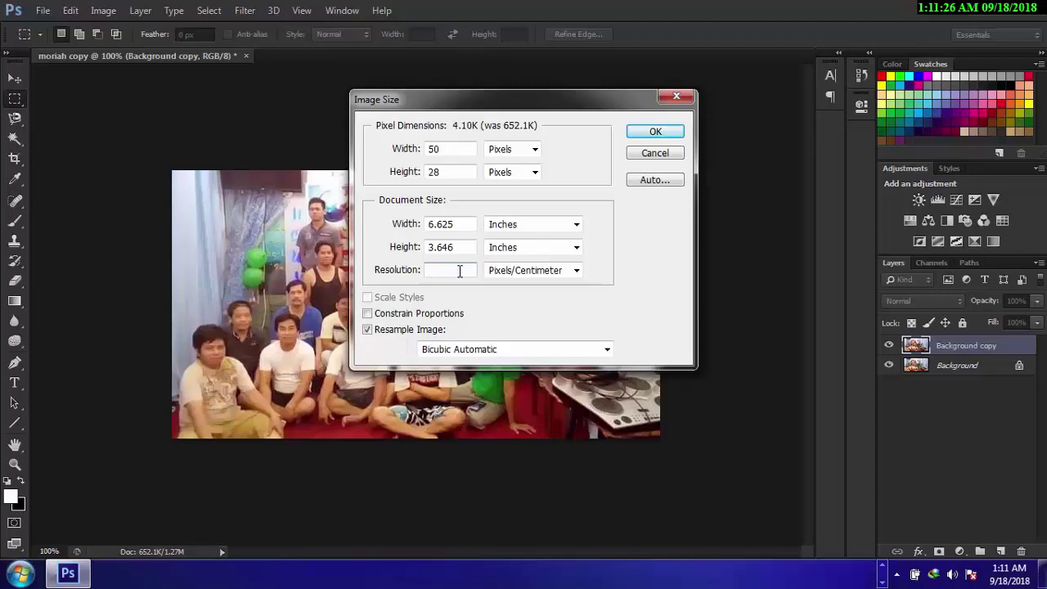
pyautogui.write('1000')
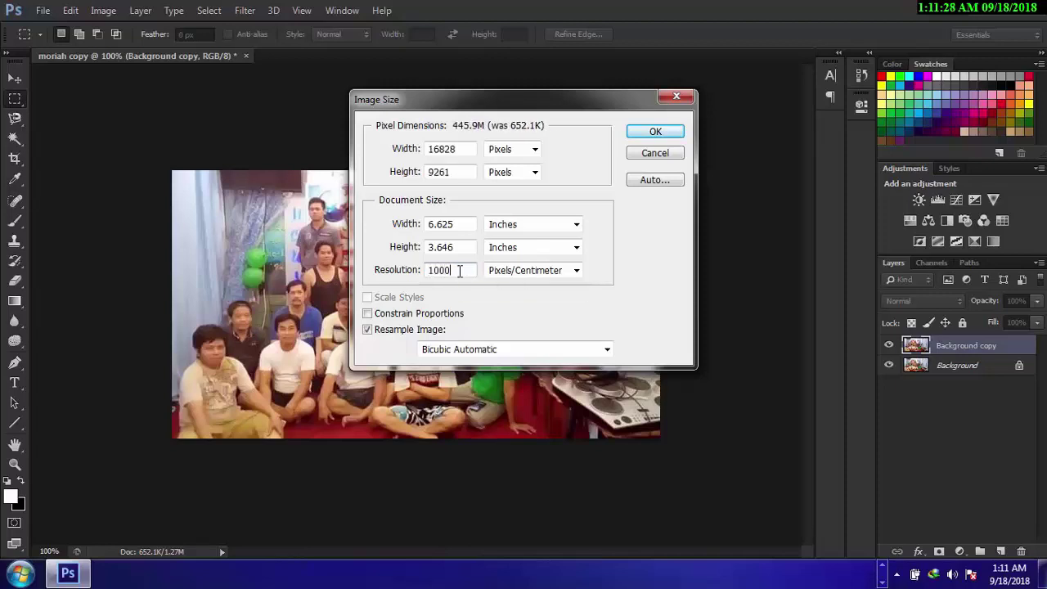
pyautogui.press('BackSpace')
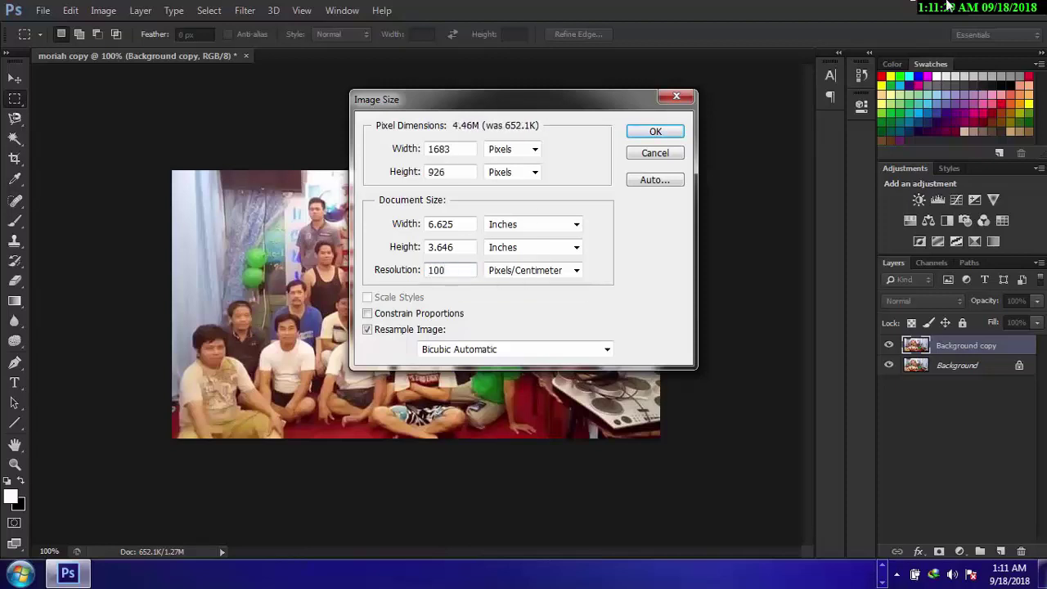
pyautogui.click(659, 134)
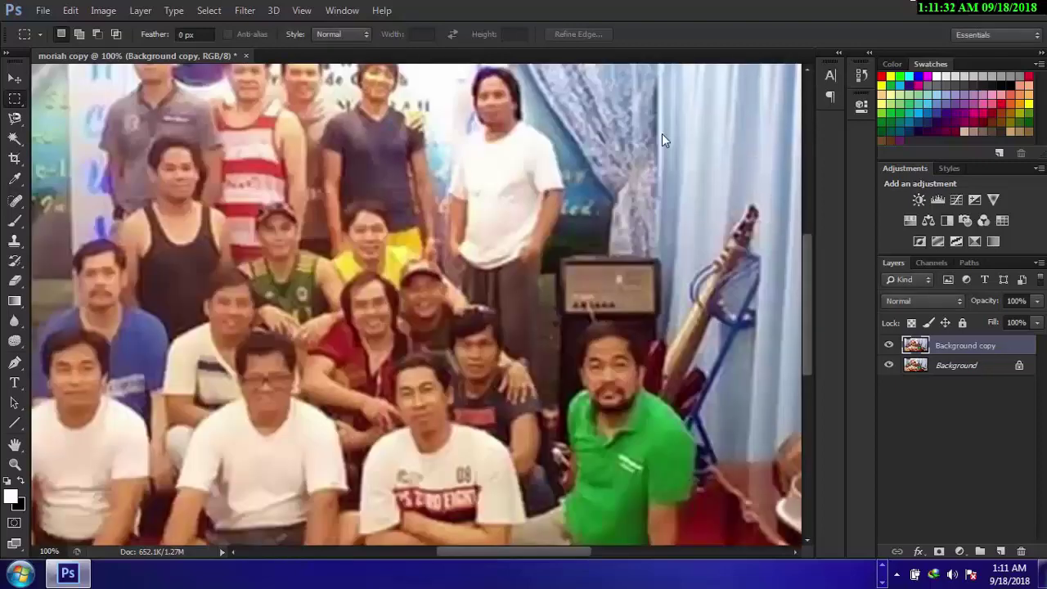
# Trace the outline of the group of people with the Magnetic Lasso Tool, starting at the photo's lower-left corner
pyautogui.hotkey('ctrl', '-')
pyautogui.hotkey('ctrl', '-')
pyautogui.hotkey('ctrl', '-')
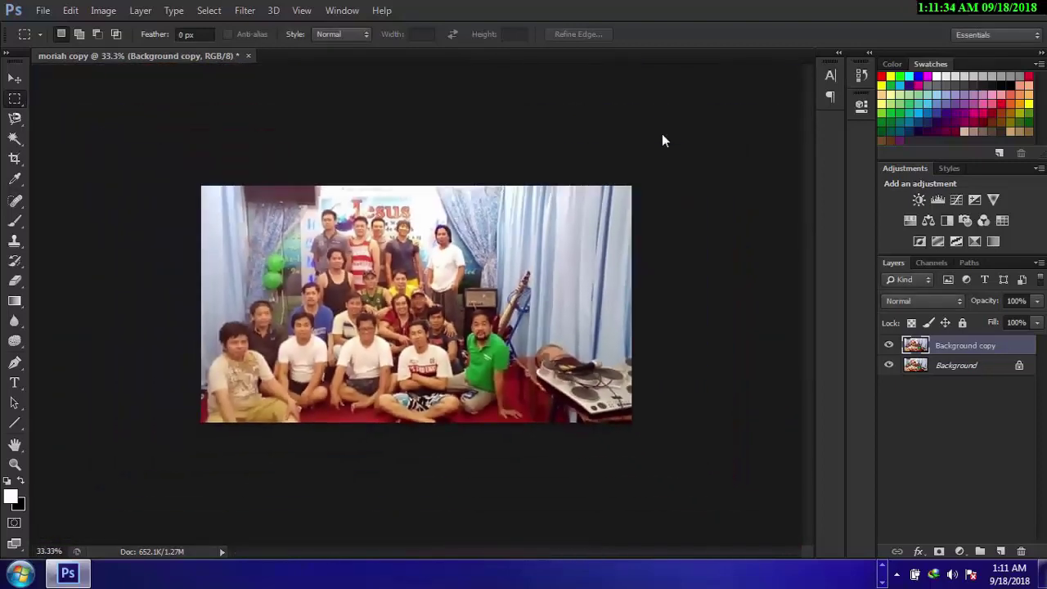
pyautogui.hotkey('ctrl', '+')
pyautogui.hotkey('ctrl', '+')
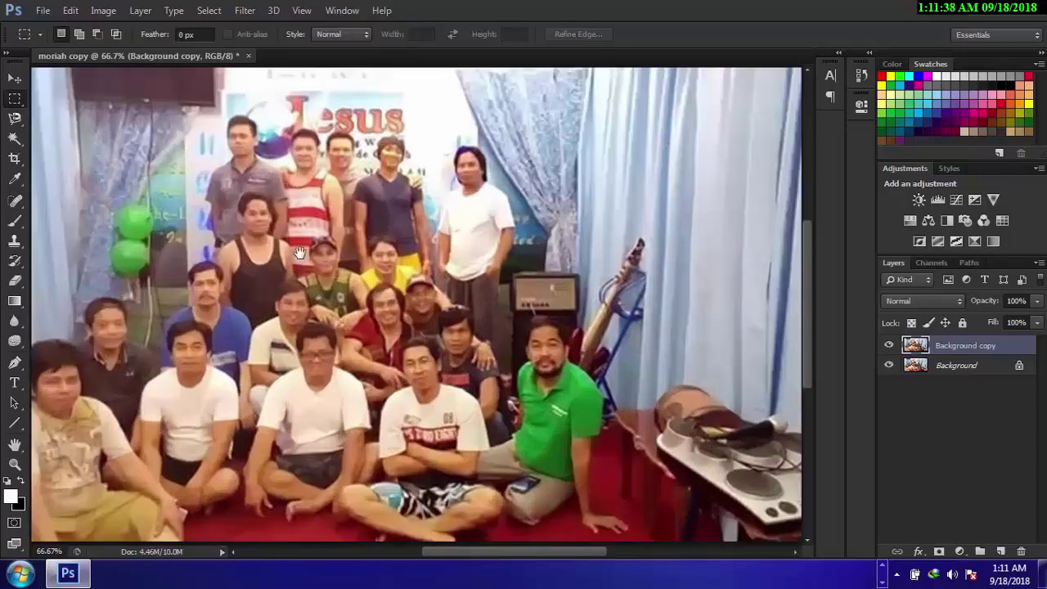
pyautogui.moveTo(298, 254); pyautogui.dragTo(388, 225)
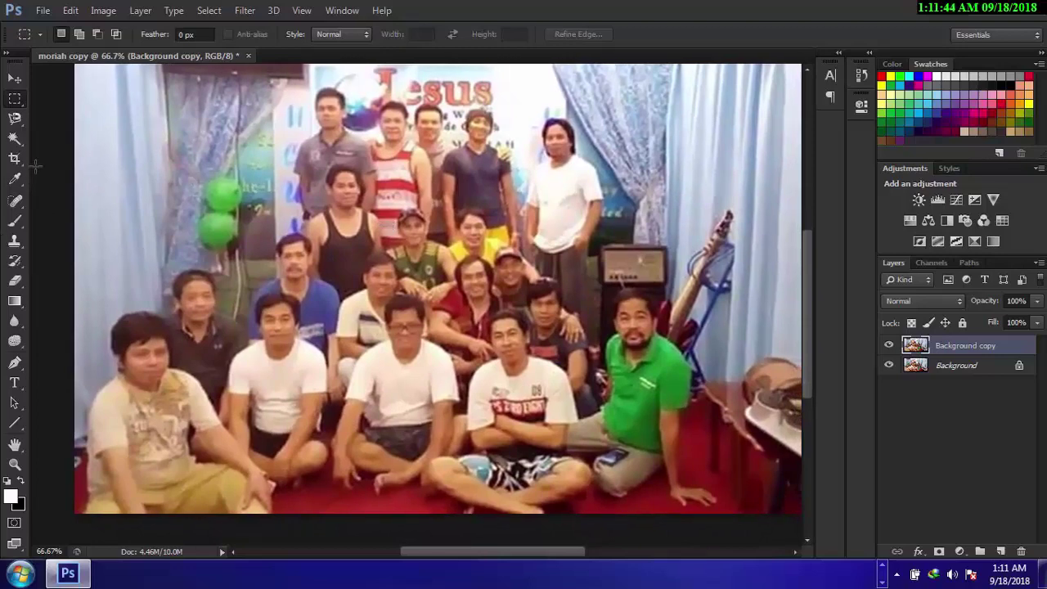
pyautogui.click(16, 121)
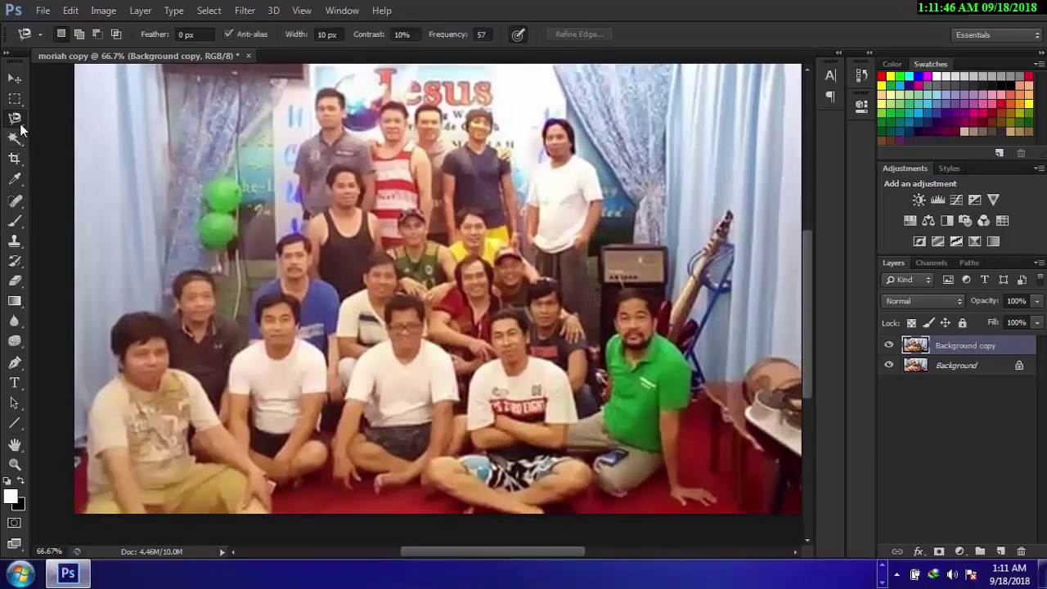
pyautogui.click(18, 122)
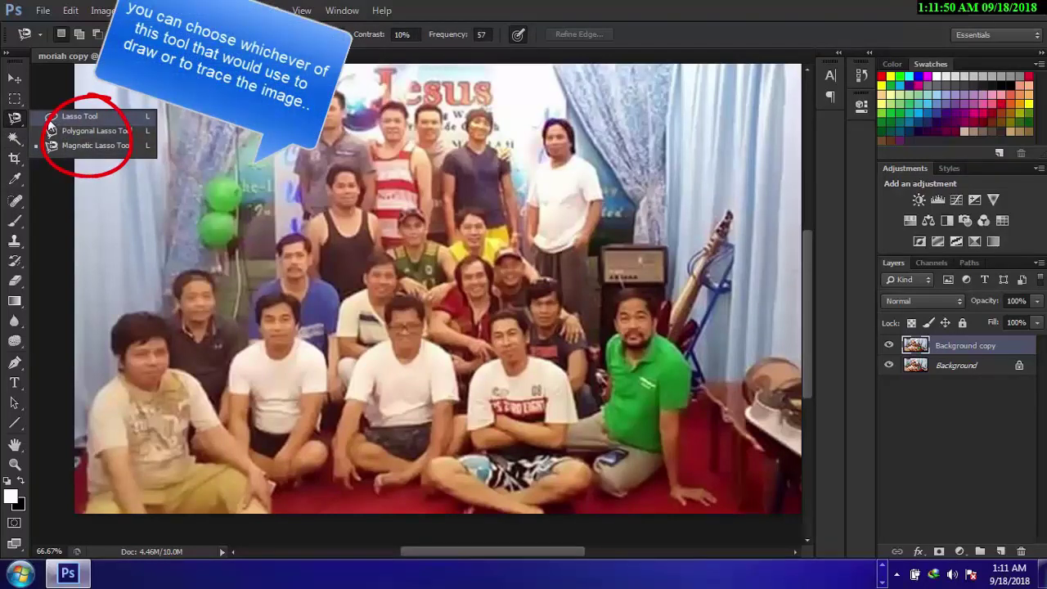
pyautogui.click(49, 145)
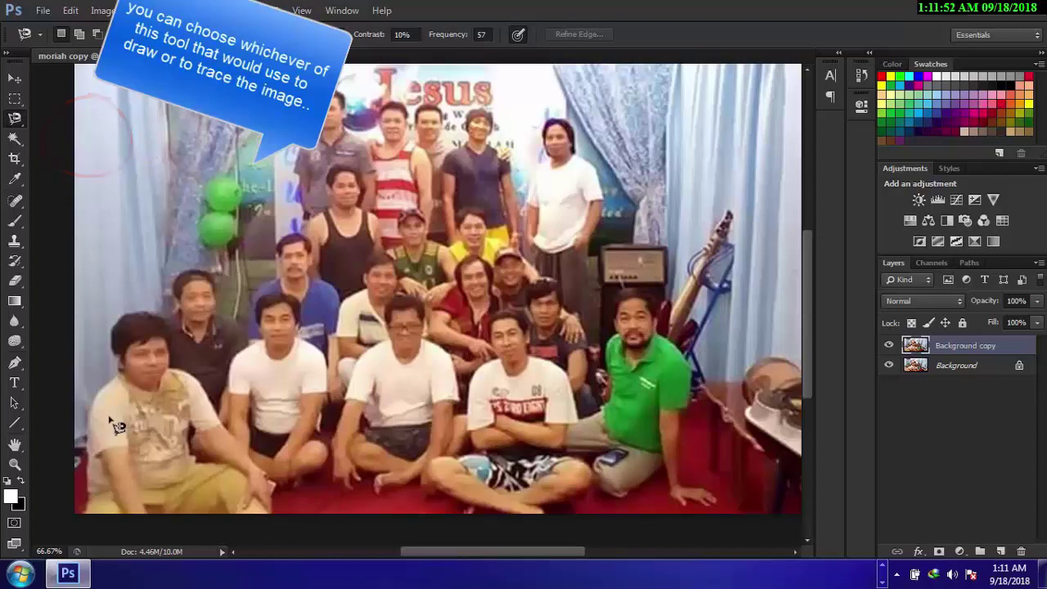
pyautogui.click(83, 511)
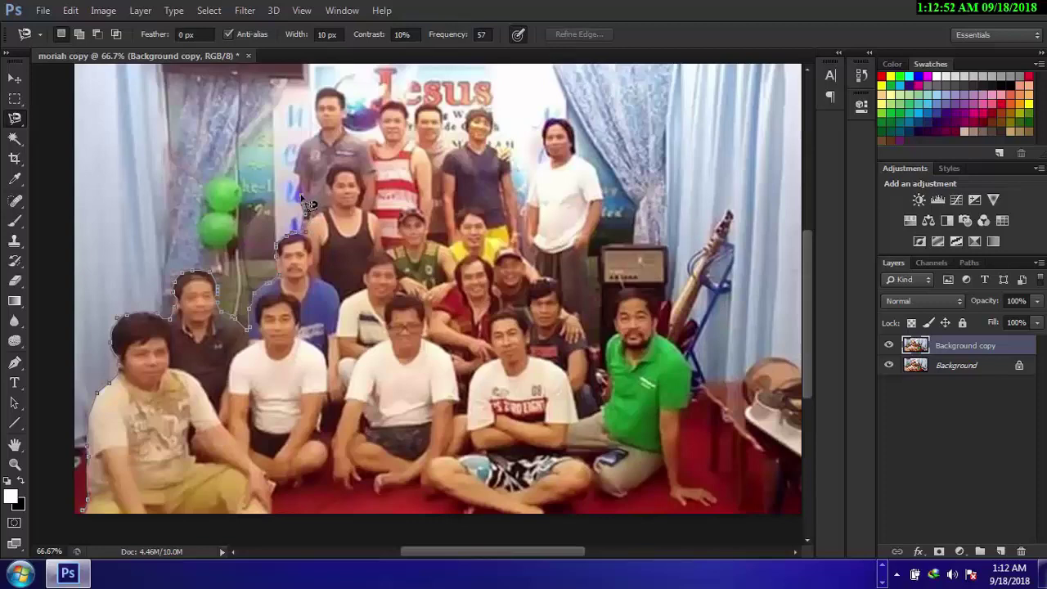
pyautogui.scroll(1, 309, 205)
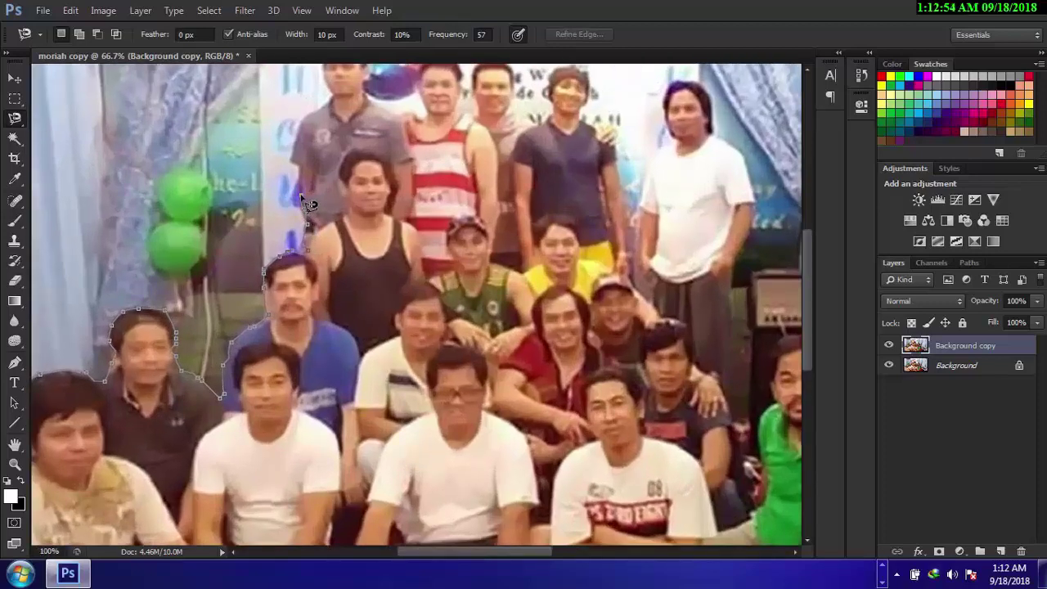
pyautogui.press('space')
pyautogui.moveTo(310, 205)
pyautogui.mouseDown()
pyautogui.moveTo(323, 344)
pyautogui.moveTo(301, 319)
pyautogui.mouseUp()
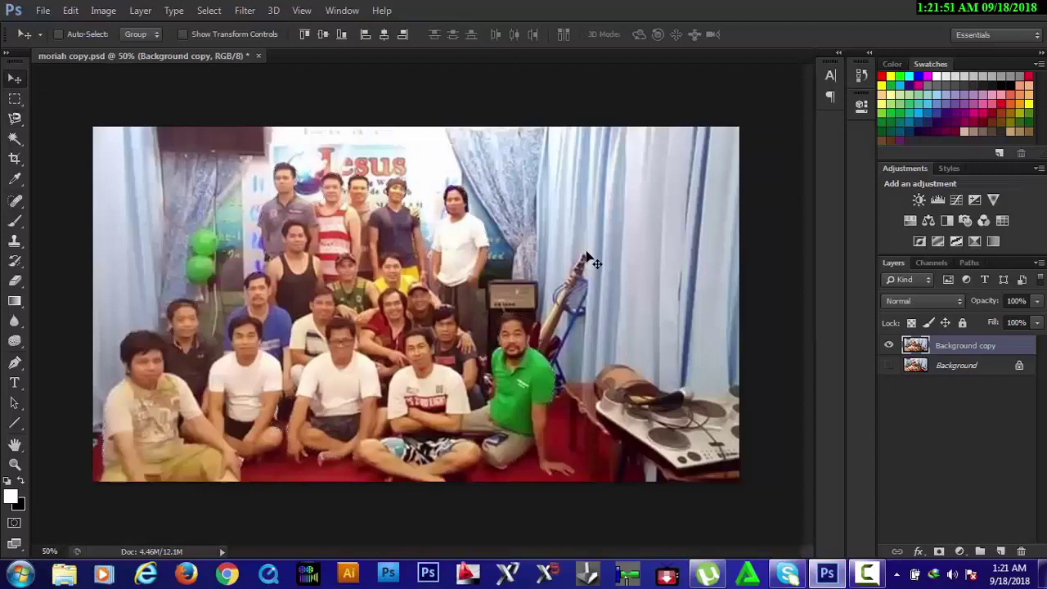
# Invert the selection around the group so that the background is selected instead of the people
pyautogui.hotkey('ctrl', '+')
pyautogui.moveTo(498, 238); pyautogui.dragTo(575, 243)
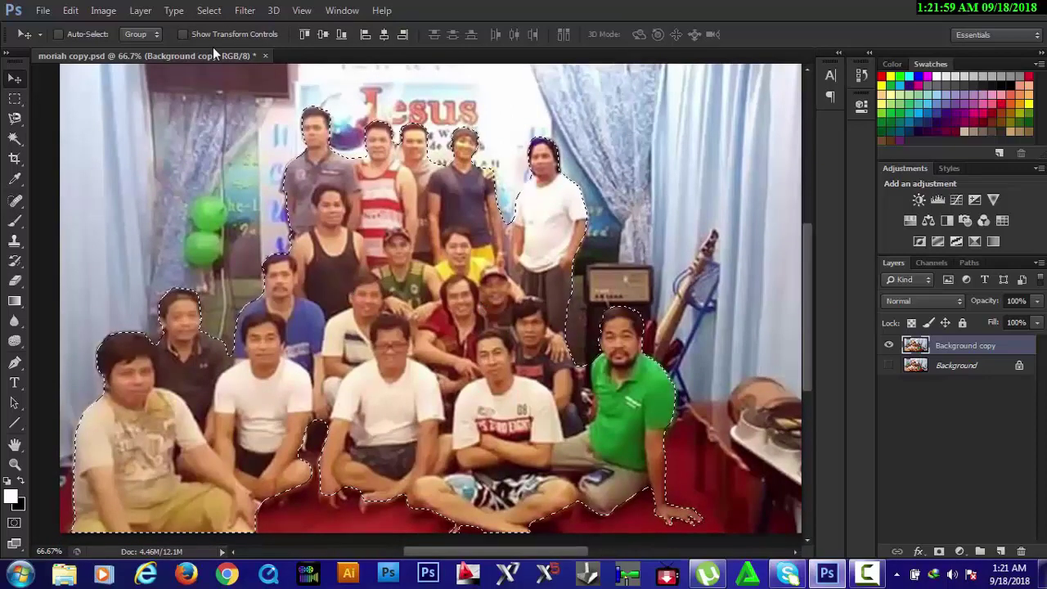
pyautogui.click(209, 11)
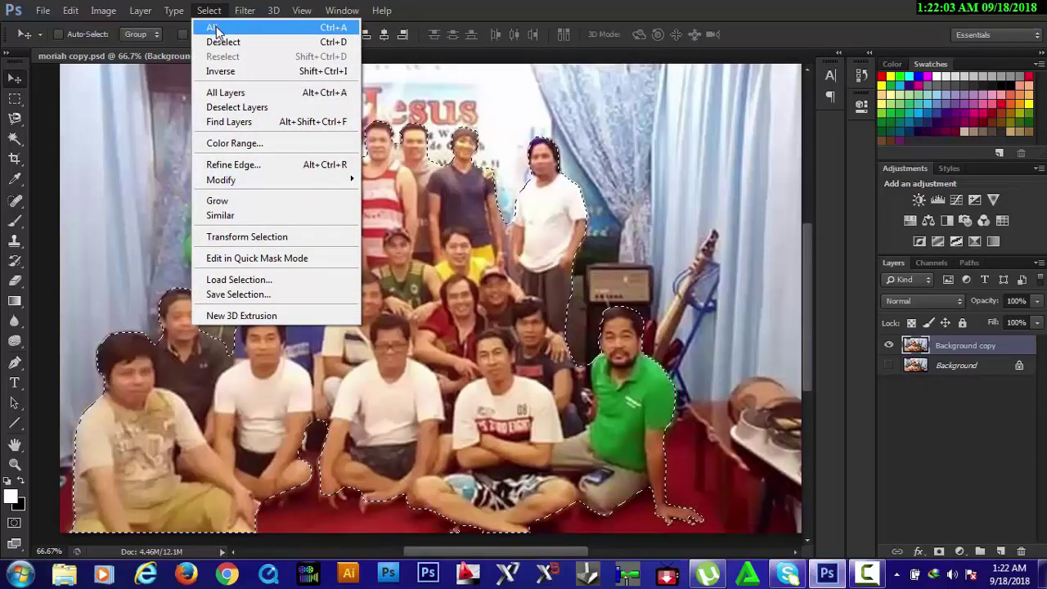
pyautogui.click(230, 71)
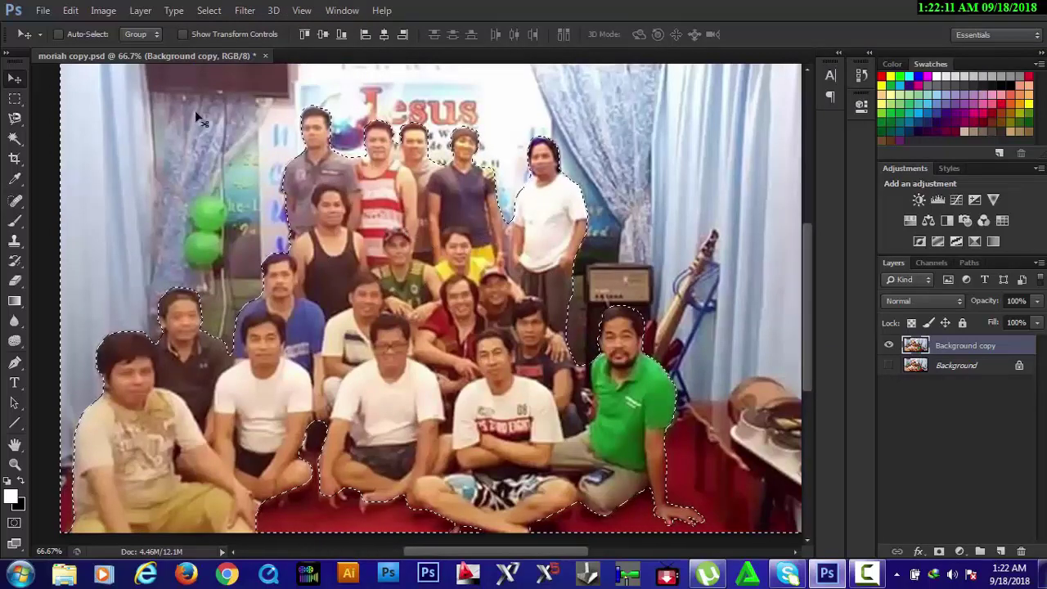
# Refine the selection edge with radius 3.8 px, smooth 22, feather 3.6 px, contrast 27% and shift edge +20%, and clear the background
pyautogui.click(209, 11)
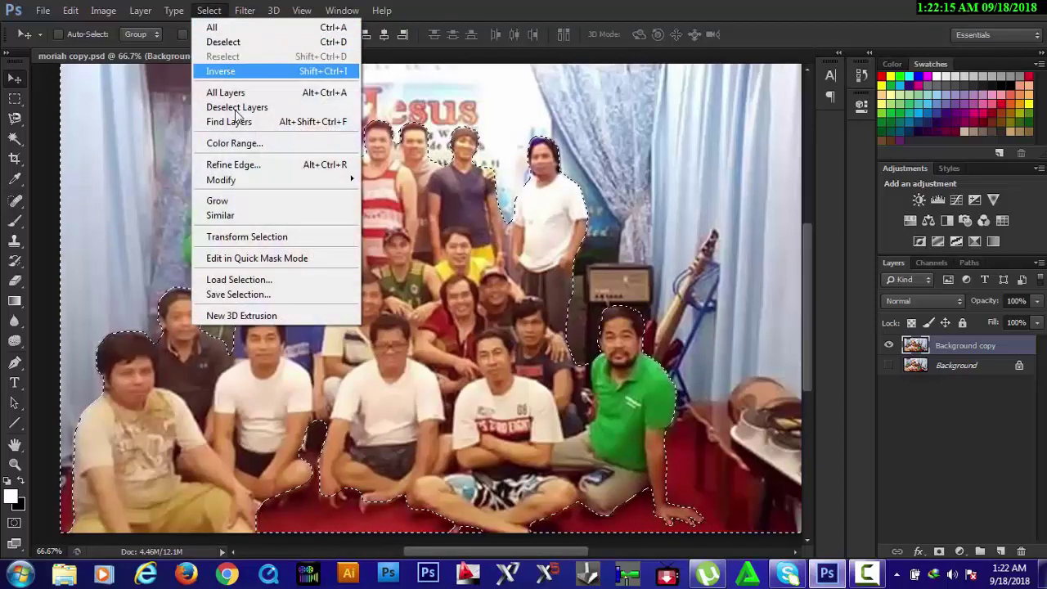
pyautogui.click(233, 165)
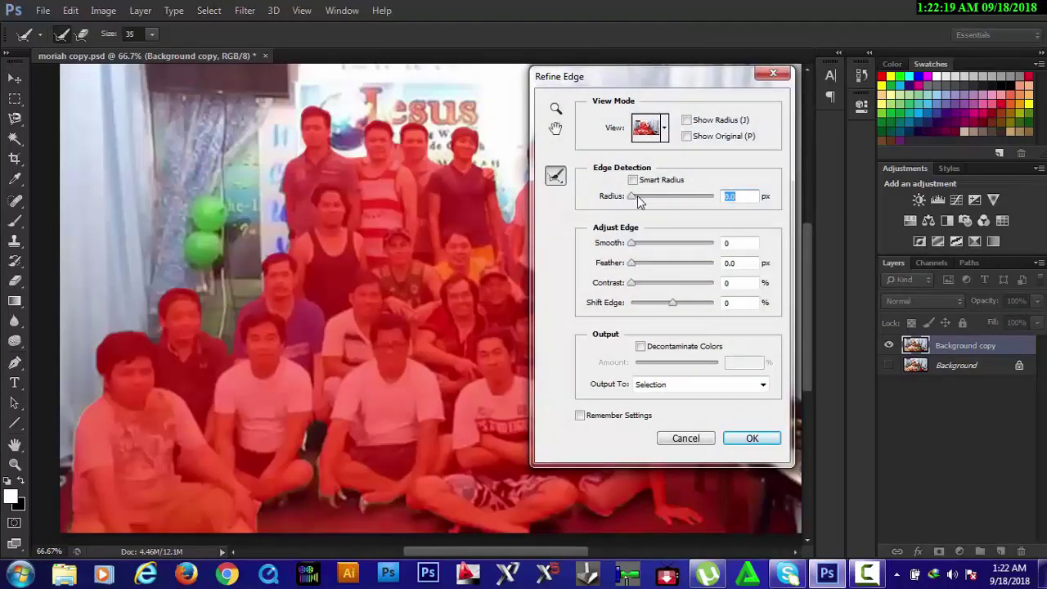
pyautogui.moveTo(637, 196); pyautogui.dragTo(639, 197)
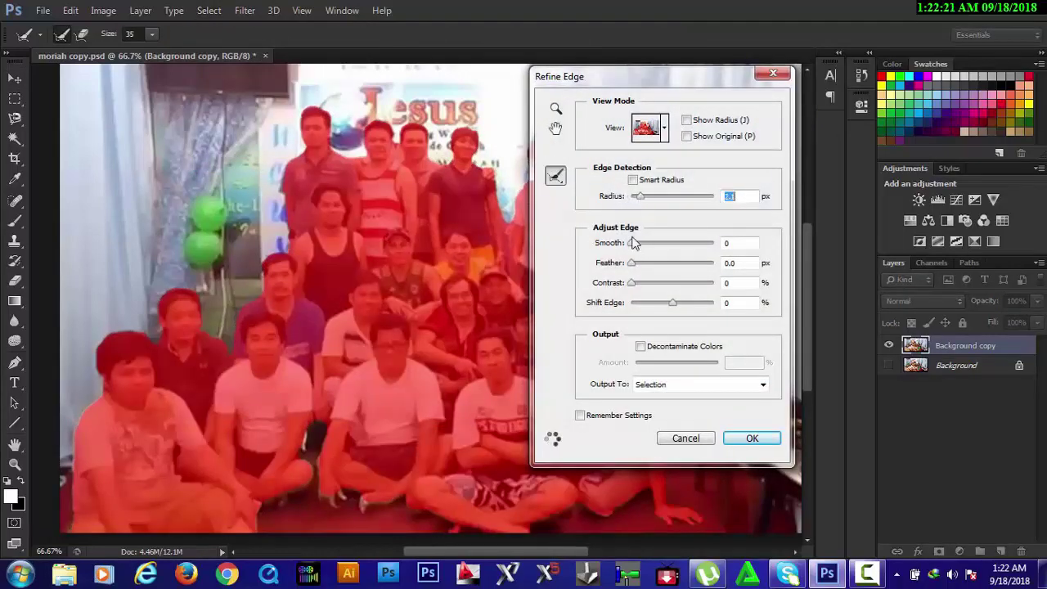
pyautogui.moveTo(641, 200); pyautogui.dragTo(646, 200)
pyautogui.click(637, 243)
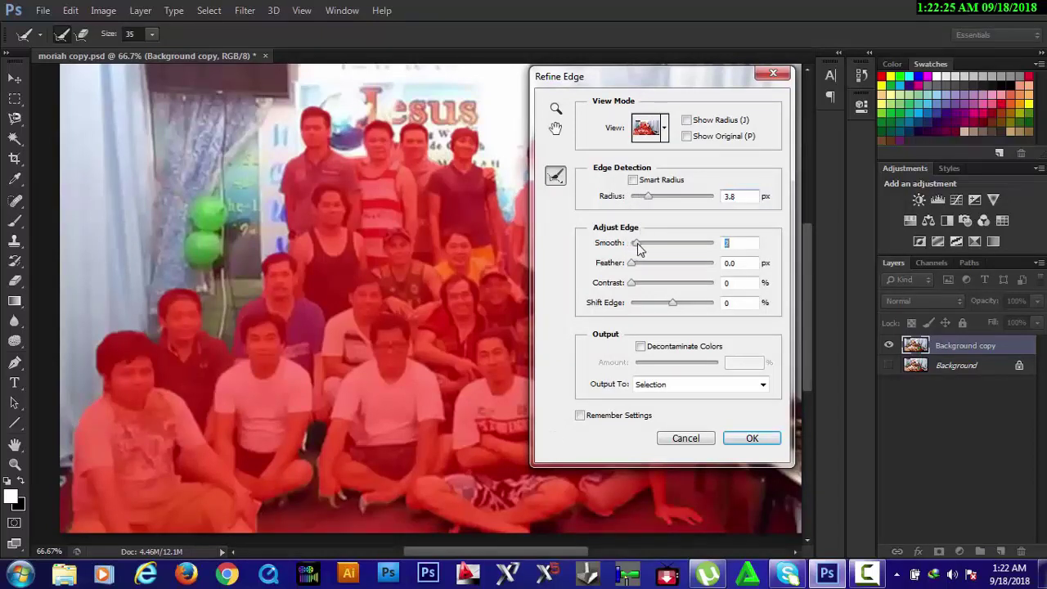
pyautogui.moveTo(637, 242); pyautogui.dragTo(647, 268)
pyautogui.moveTo(674, 306); pyautogui.dragTo(682, 309)
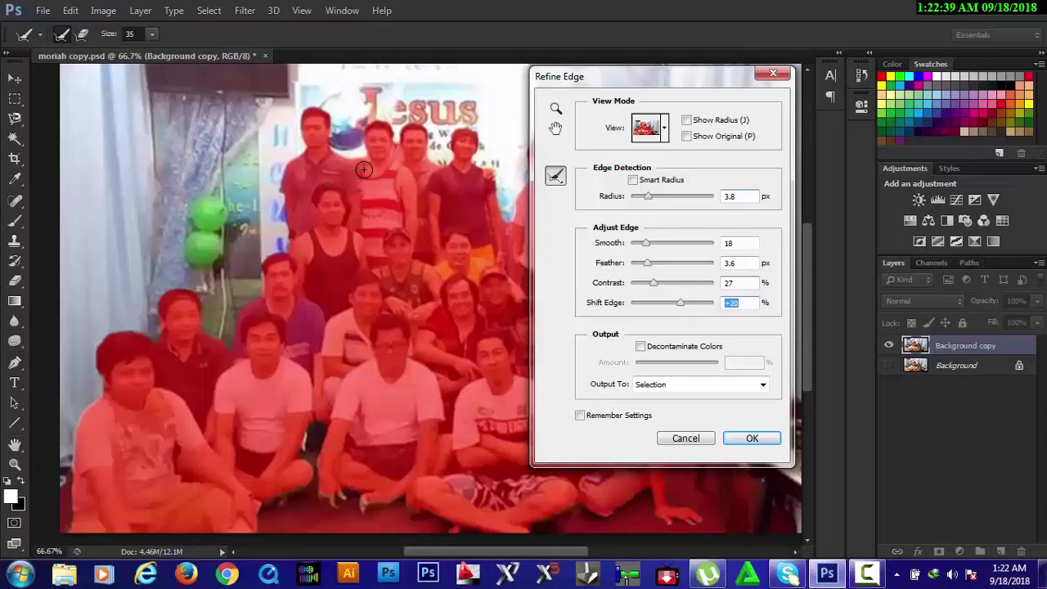
pyautogui.click(646, 243)
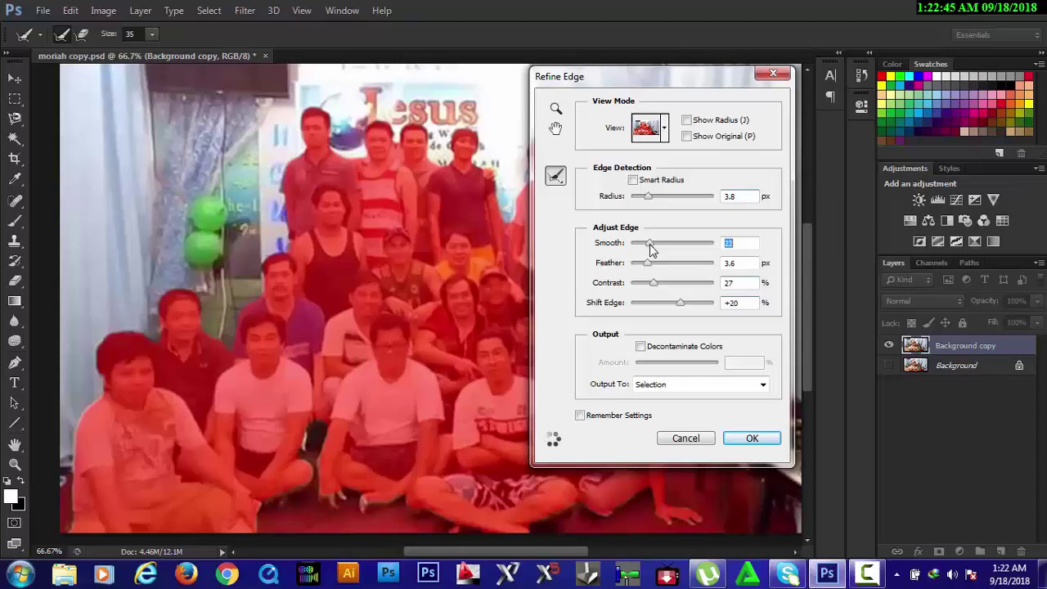
pyautogui.click(752, 439)
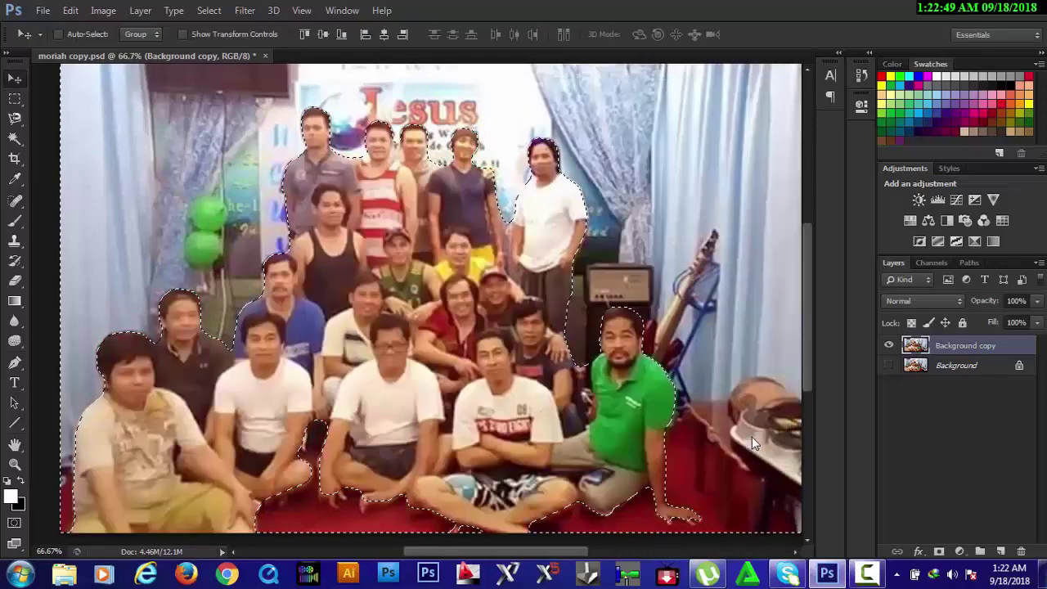
pyautogui.click(74, 11)
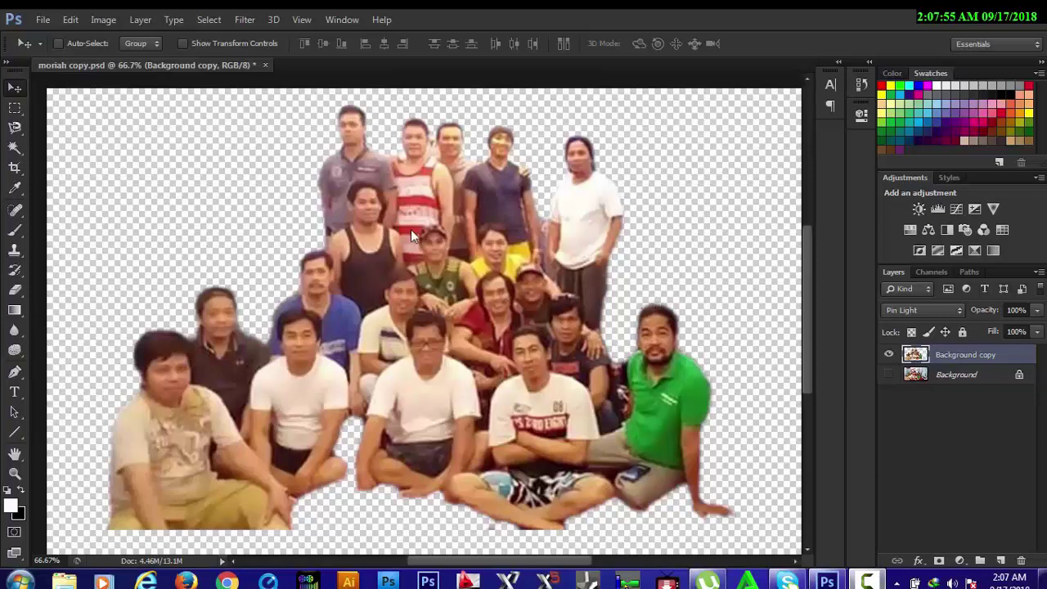
# Open the 02-01-mount-katherina image from the Desktop
pyautogui.click(46, 20)
pyautogui.click(58, 54)
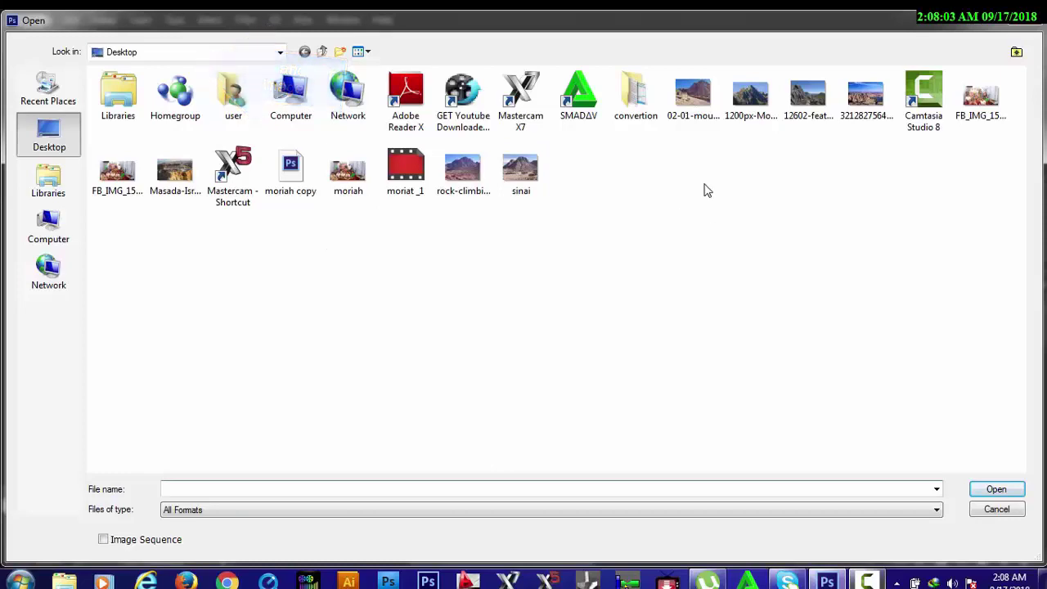
pyautogui.click(695, 97)
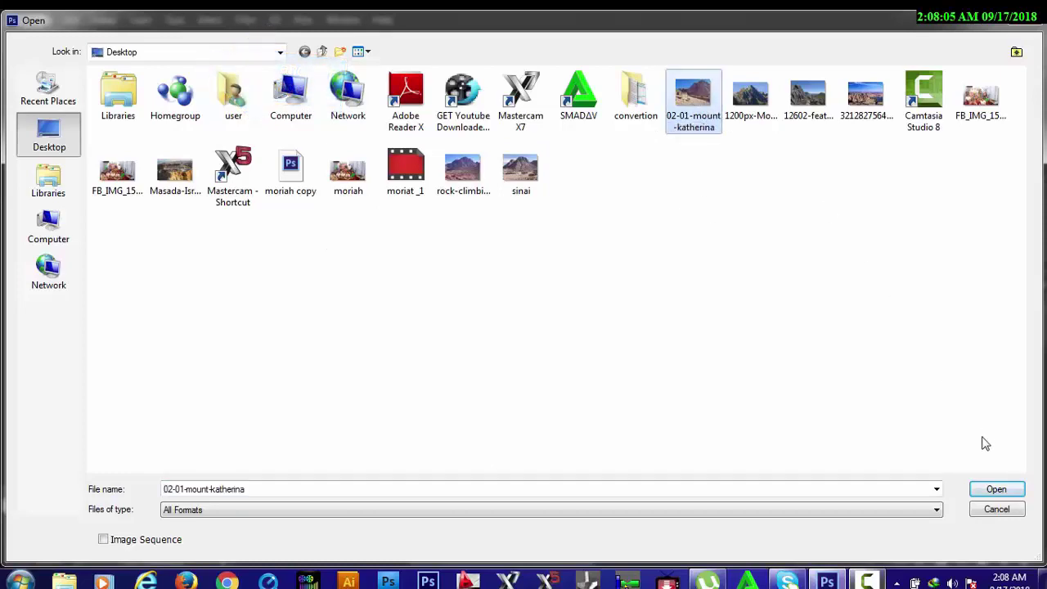
pyautogui.click(997, 490)
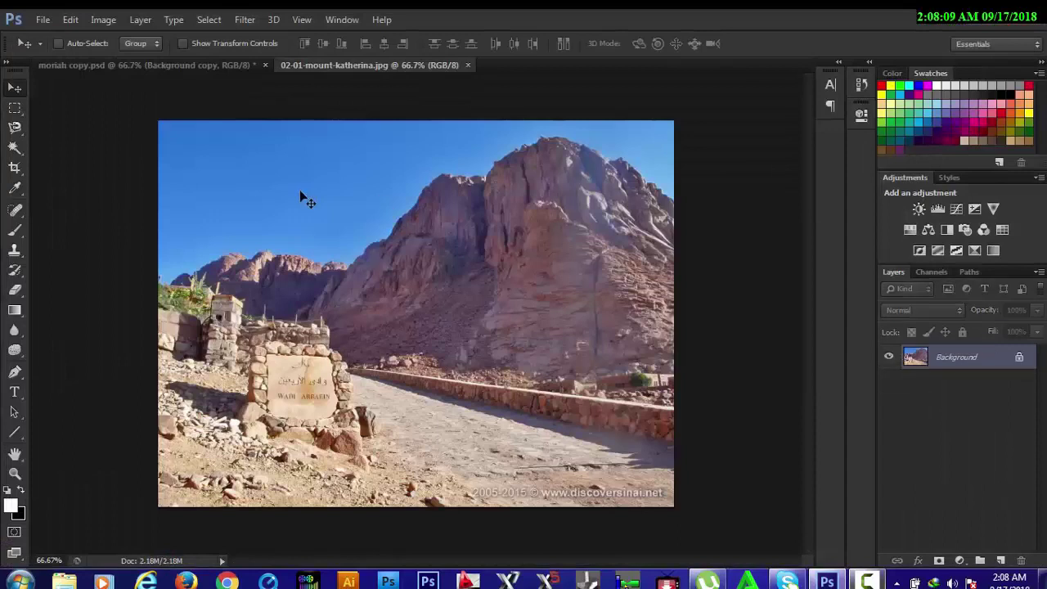
# Duplicate the mountain image as 02-01-mount-katherina copy and close the original file
pyautogui.click(100, 21)
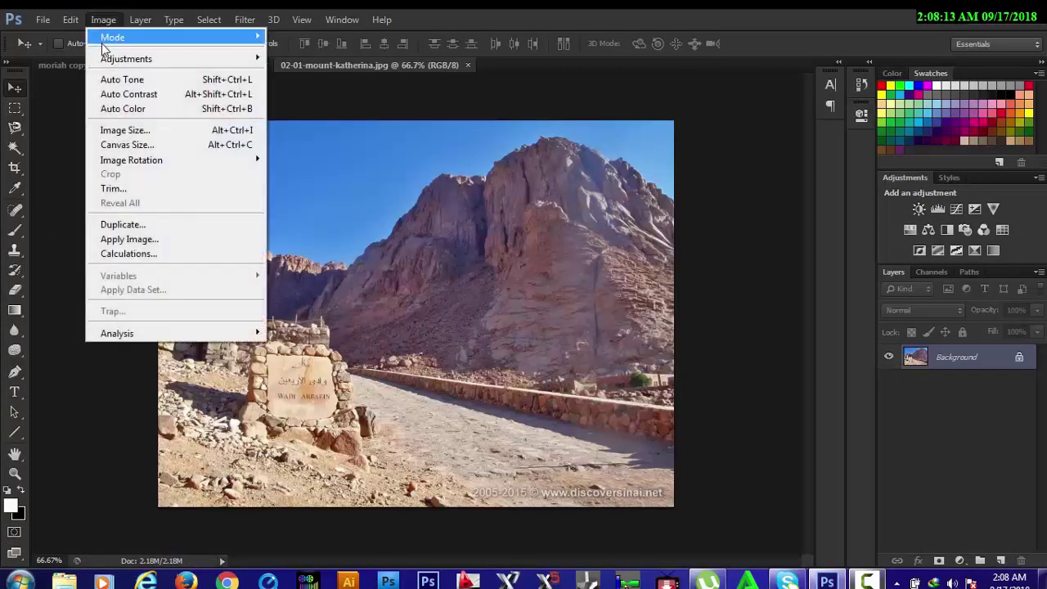
pyautogui.click(135, 225)
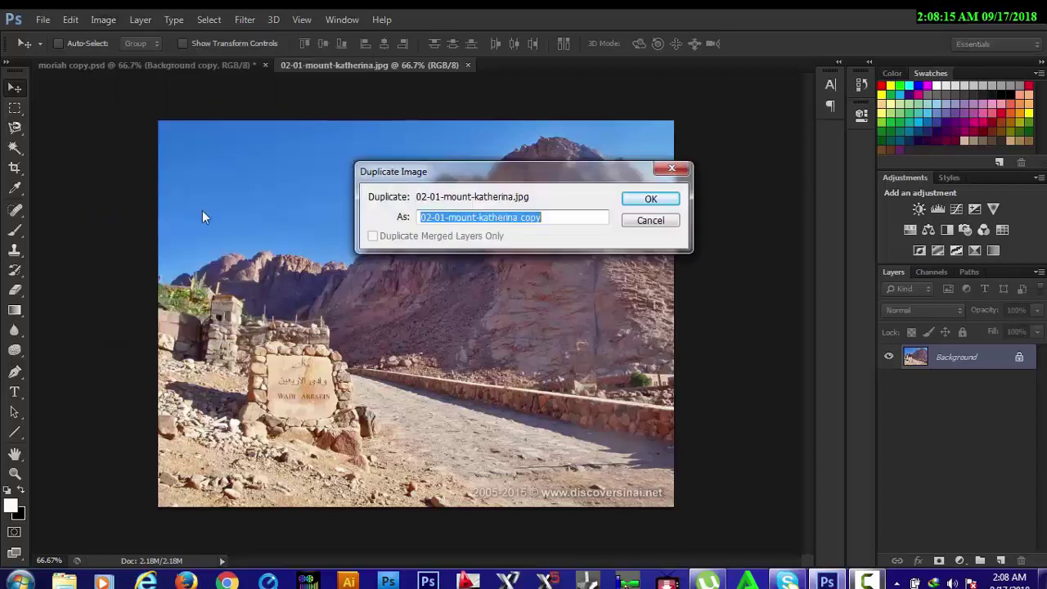
pyautogui.click(650, 199)
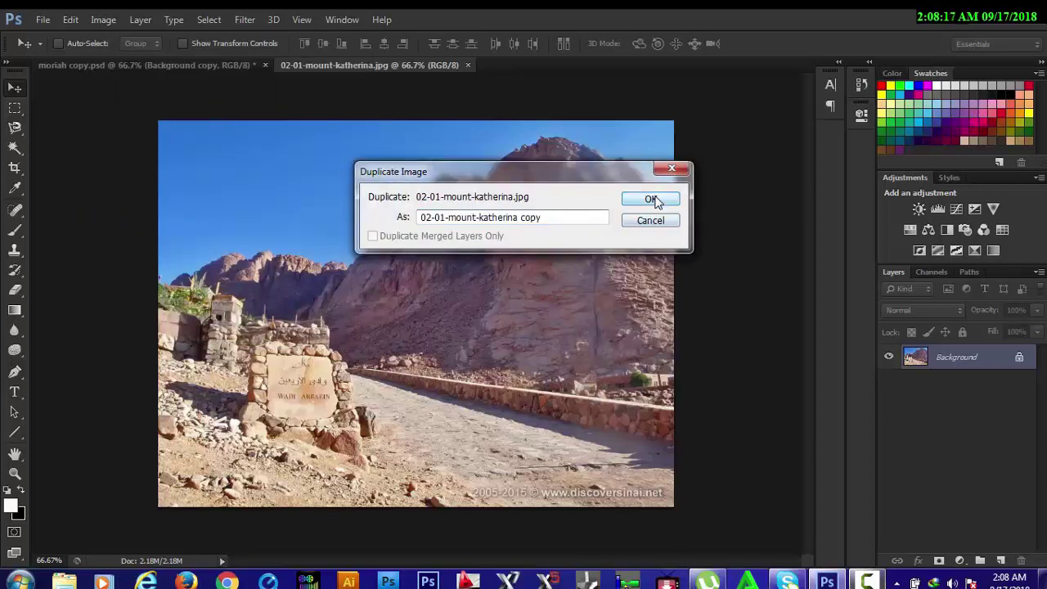
pyautogui.click(467, 66)
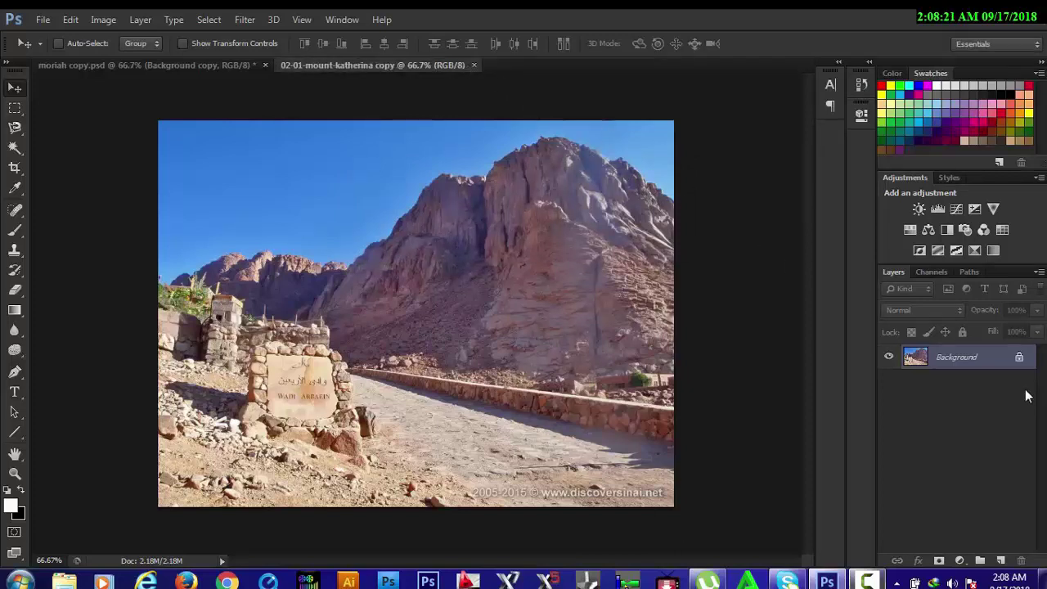
# Duplicate the mountain copy's Background layer and resample the image to a resolution of 100 pixels/centimeter
pyautogui.moveTo(979, 357); pyautogui.dragTo(1001, 559)
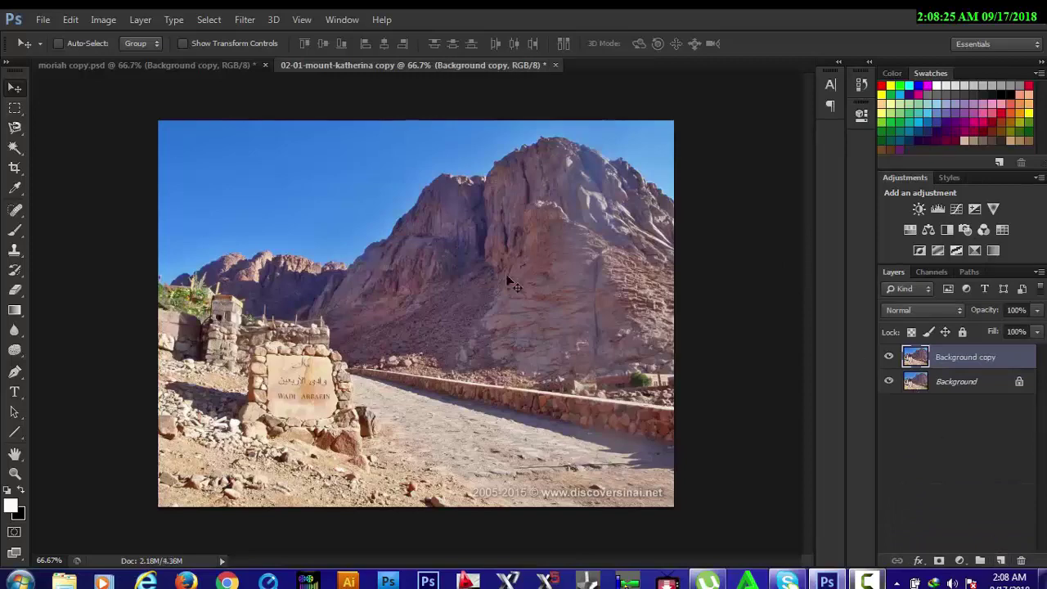
pyautogui.click(100, 20)
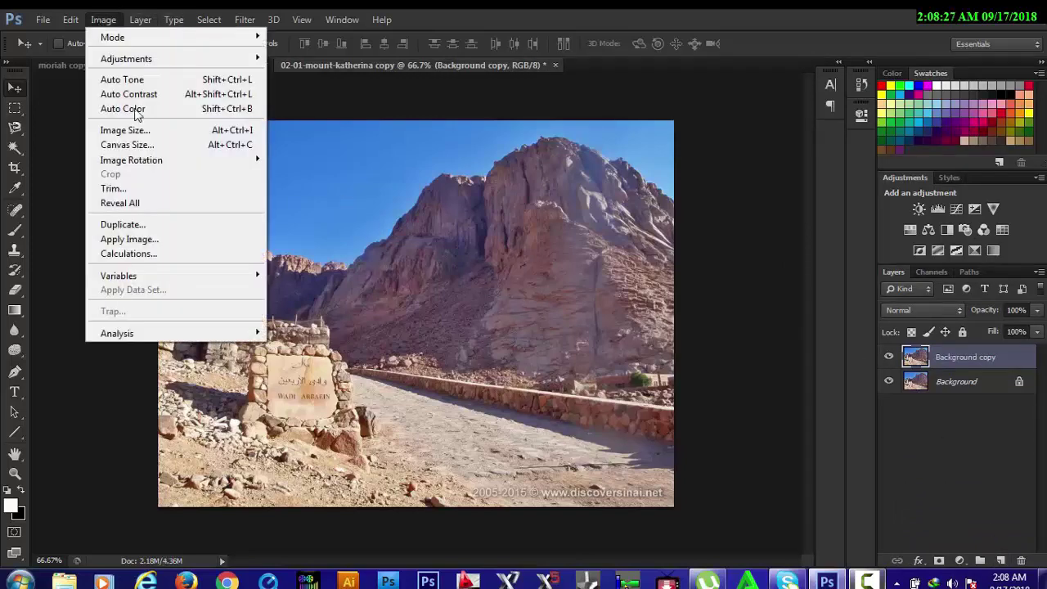
pyautogui.click(144, 133)
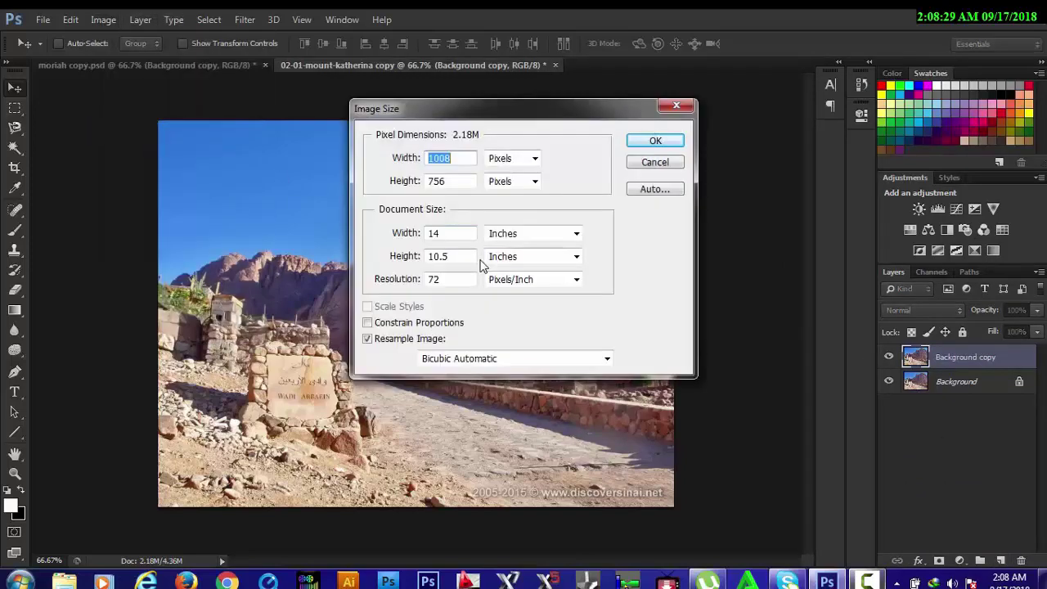
pyautogui.click(503, 279)
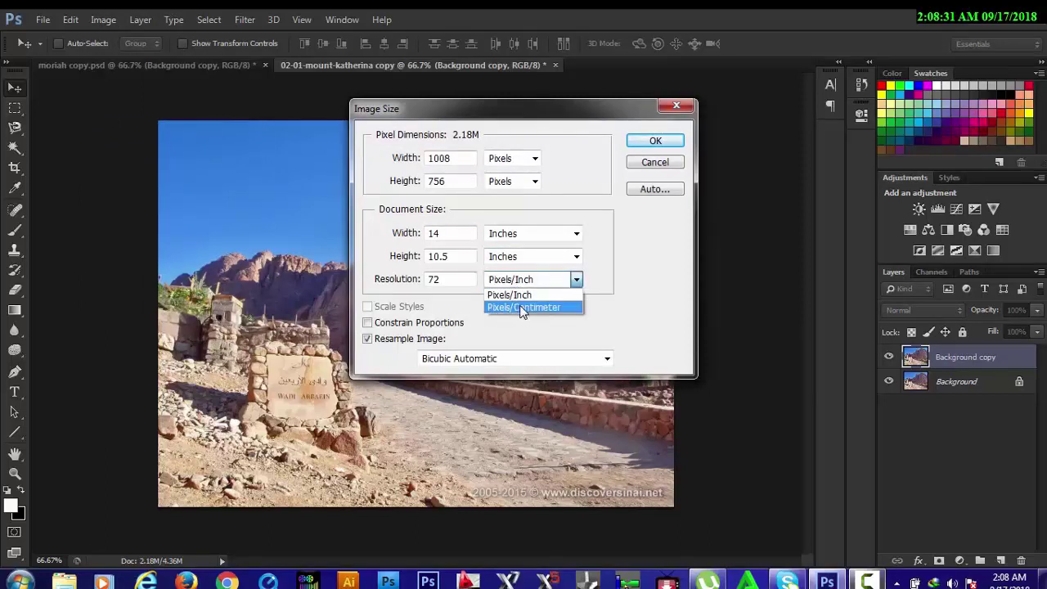
pyautogui.click(522, 307)
pyautogui.moveTo(469, 278); pyautogui.dragTo(435, 278)
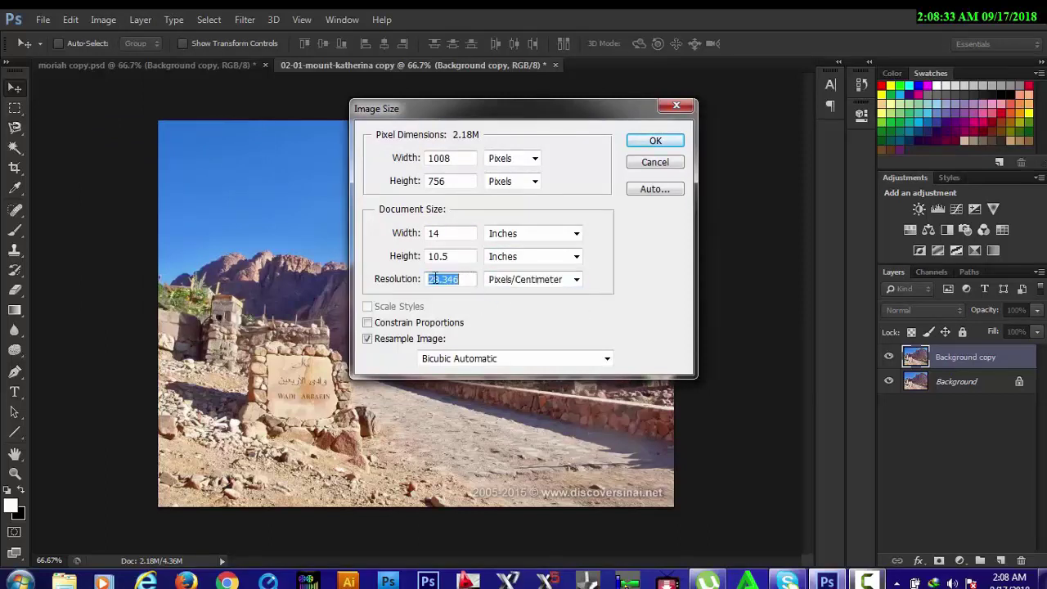
pyautogui.write('100')
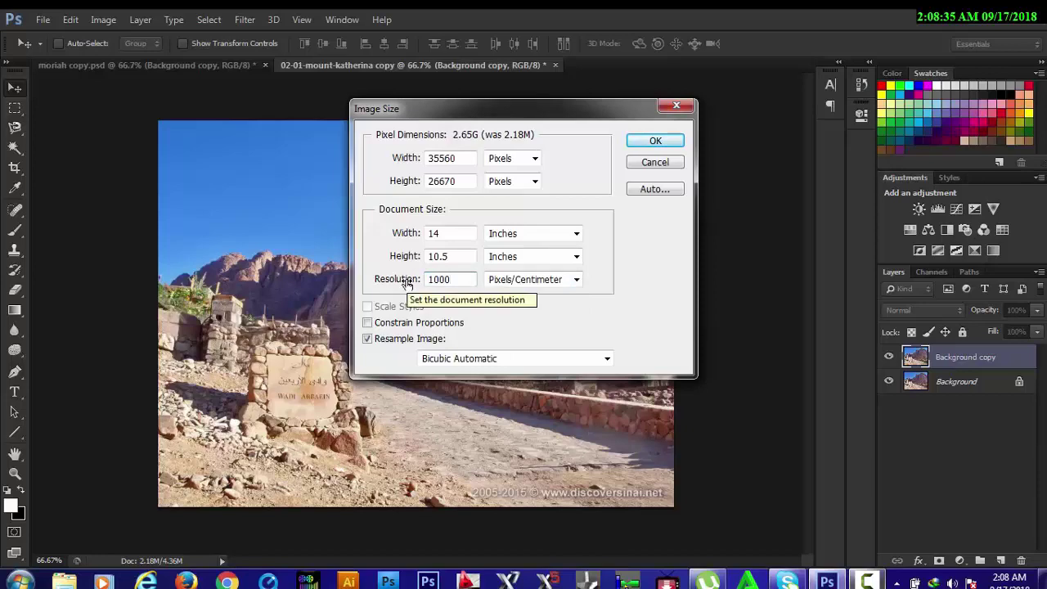
pyautogui.click(655, 142)
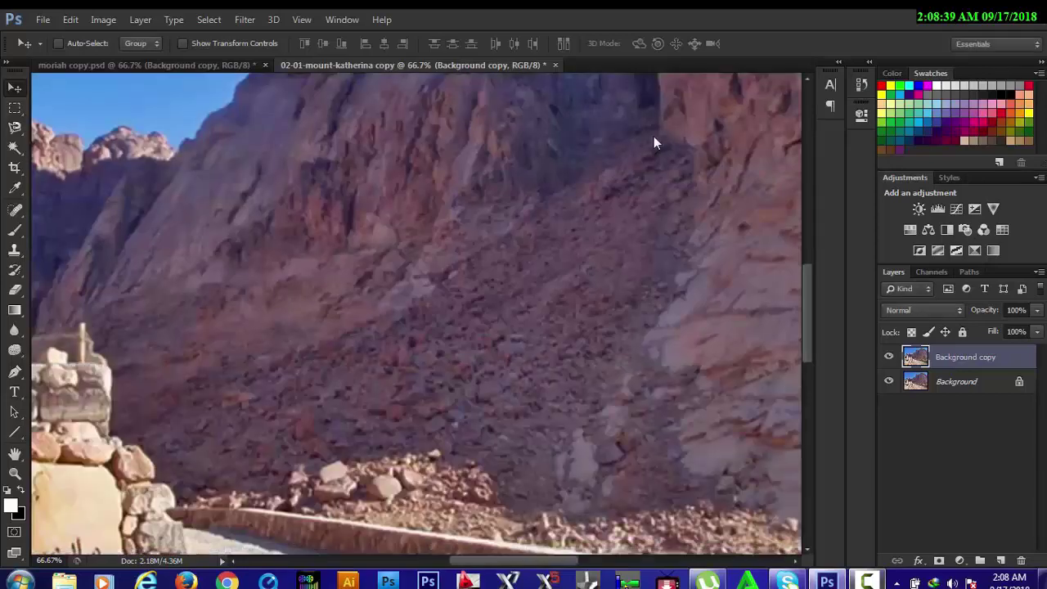
# Remove the discoversinai.net watermark from the mountain photo's lower-right corner with a size 250 Content-Aware Spot Healing Brush stroke
pyautogui.hotkey('ctrl', '-')
pyautogui.hotkey('ctrl', '-')
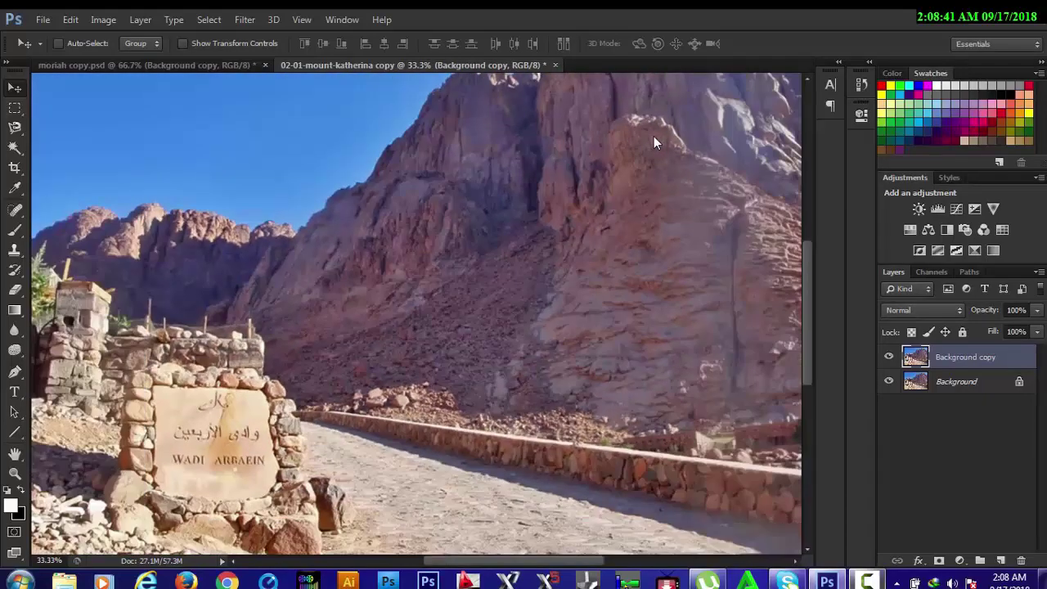
pyautogui.hotkey('ctrl', '-')
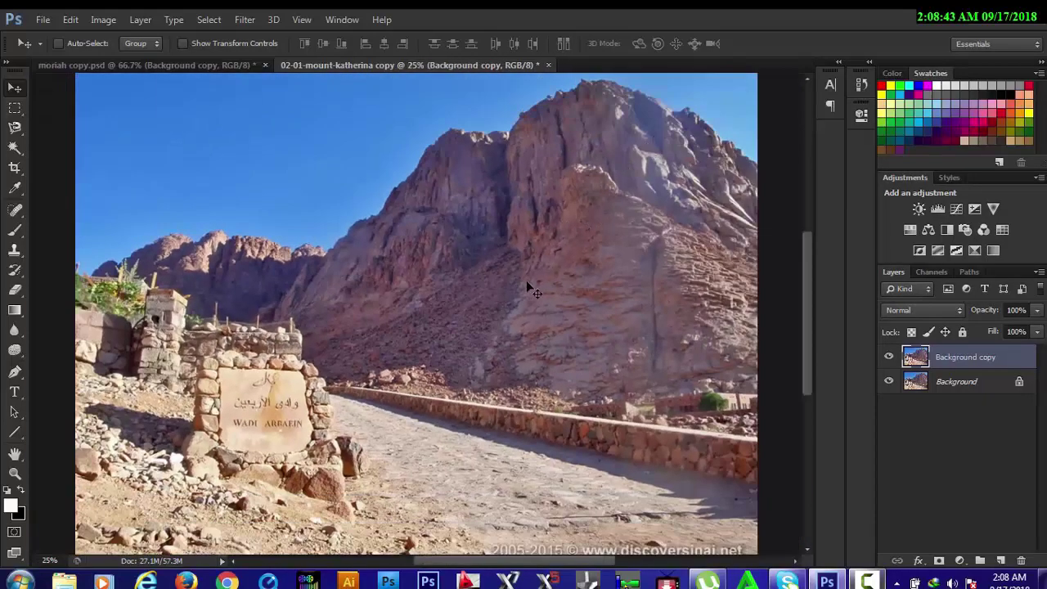
pyautogui.moveTo(498, 349); pyautogui.dragTo(444, 246)
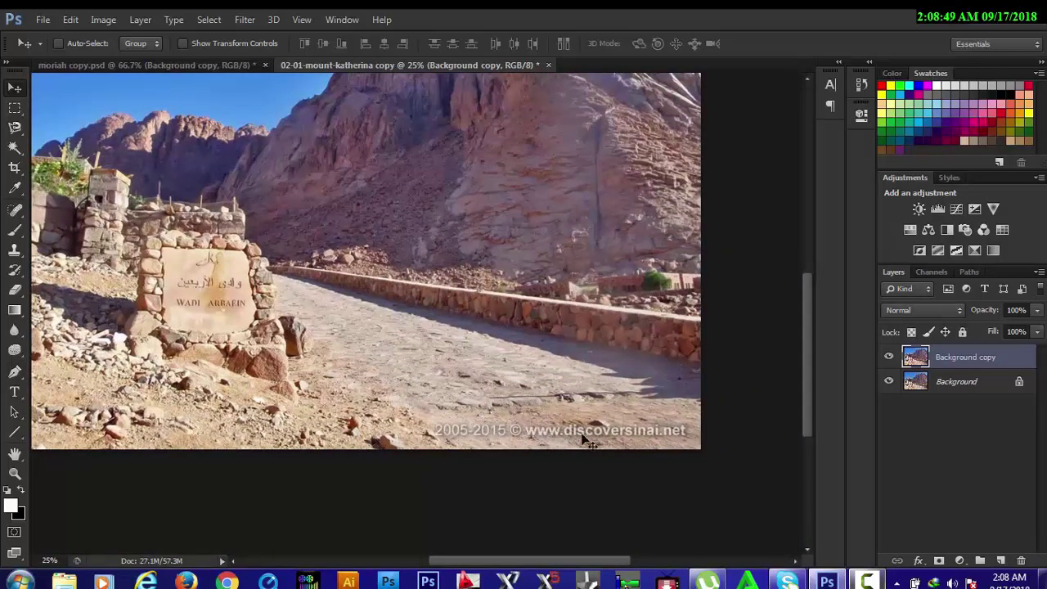
pyautogui.hotkey('ctrl', '+')
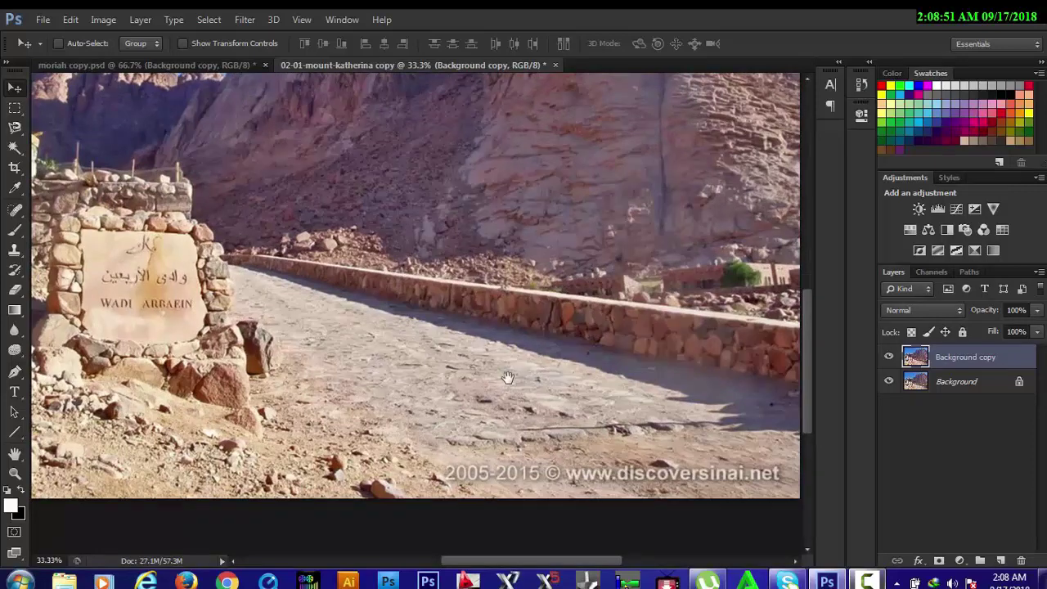
pyautogui.moveTo(507, 377); pyautogui.dragTo(426, 293)
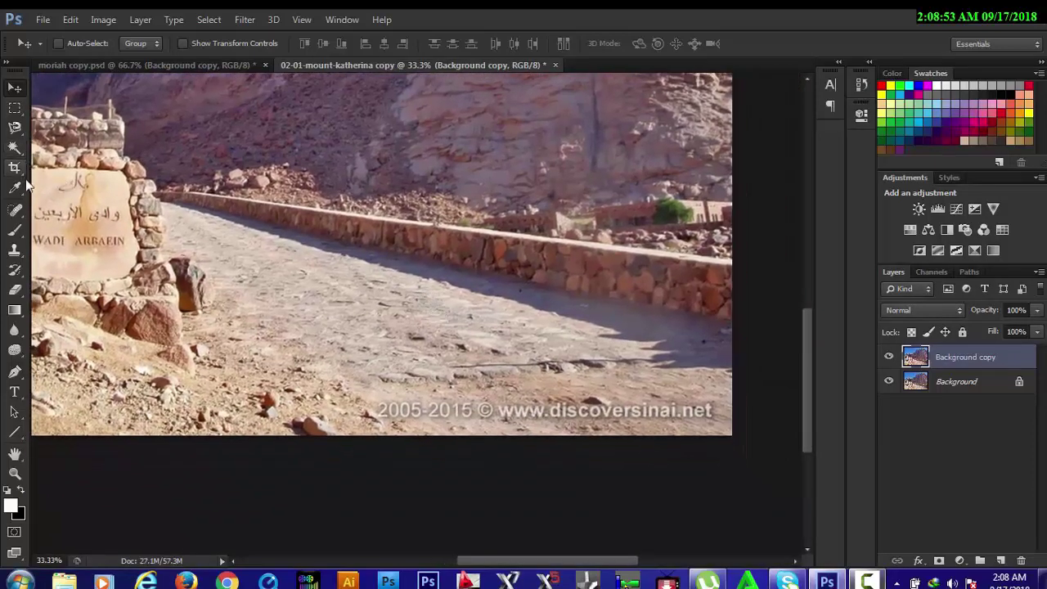
pyautogui.click(15, 209)
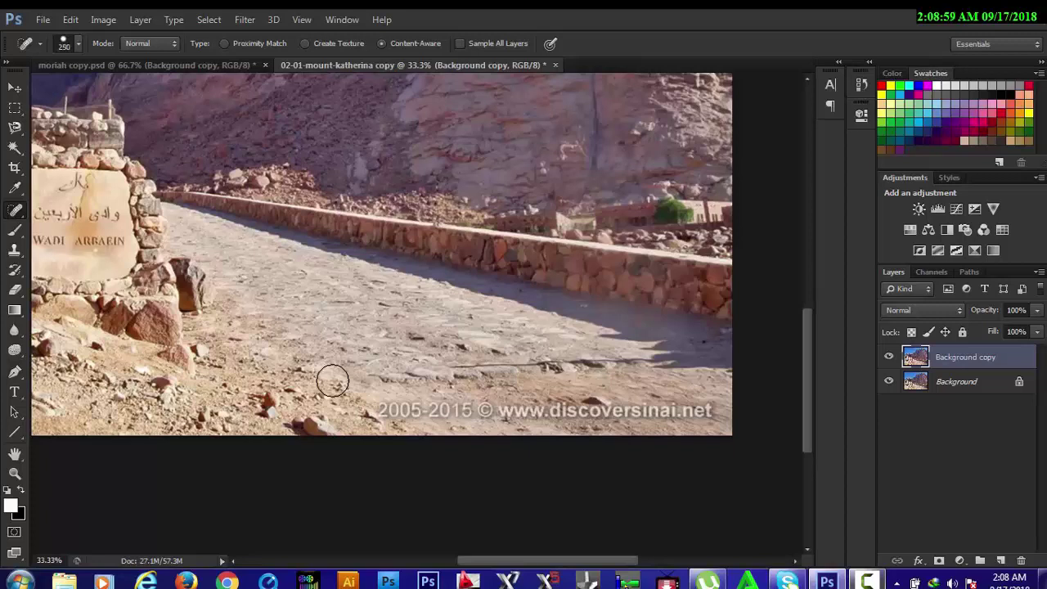
pyautogui.moveTo(356, 399)
pyautogui.mouseDown()
pyautogui.moveTo(527, 417)
pyautogui.moveTo(699, 409)
pyautogui.mouseUp()
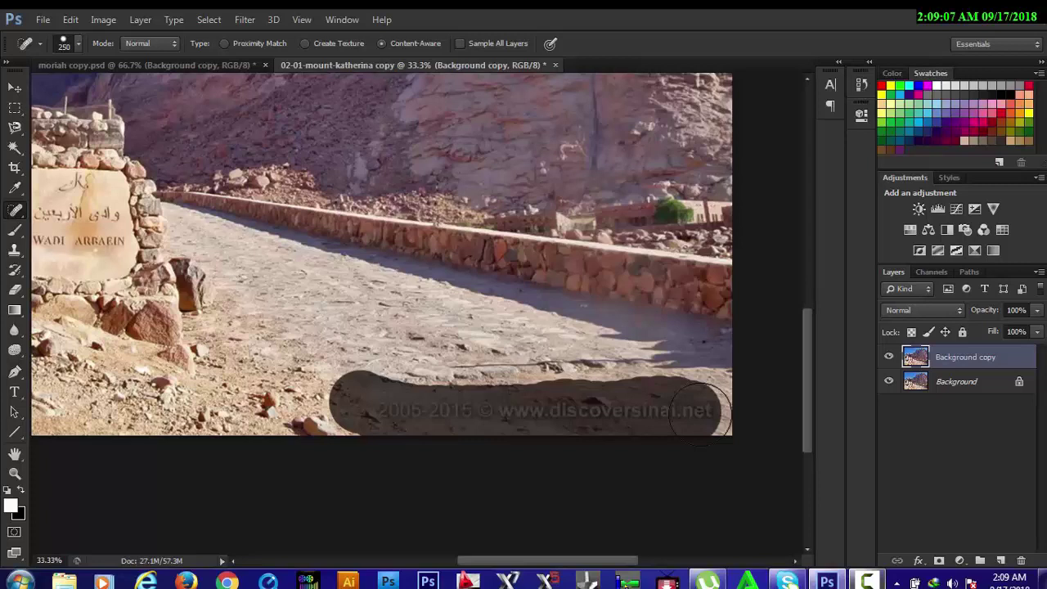
pyautogui.moveTo(700, 409); pyautogui.dragTo(700, 409)
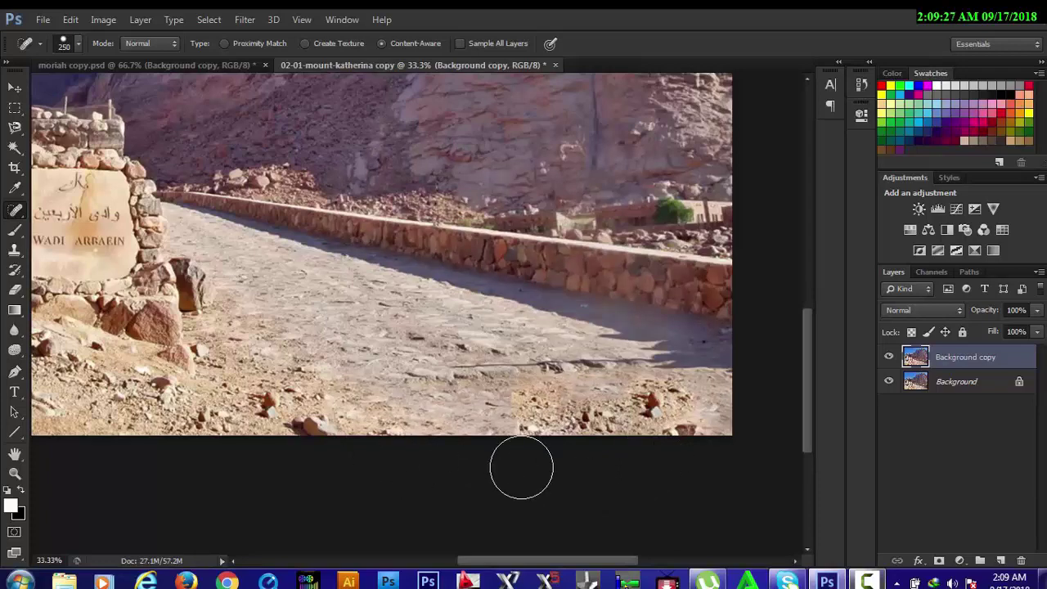
pyautogui.hotkey('ctrl', '-')
pyautogui.hotkey('ctrl', '-')
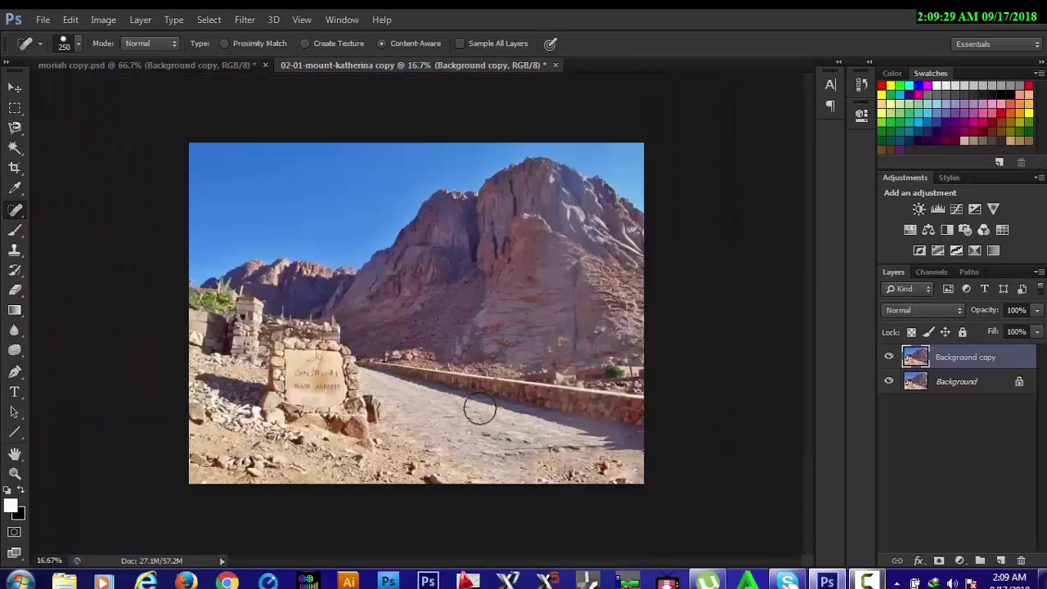
# Resample the moriah copy image to a resolution of 125 pixels/centimeter
pyautogui.click(159, 65)
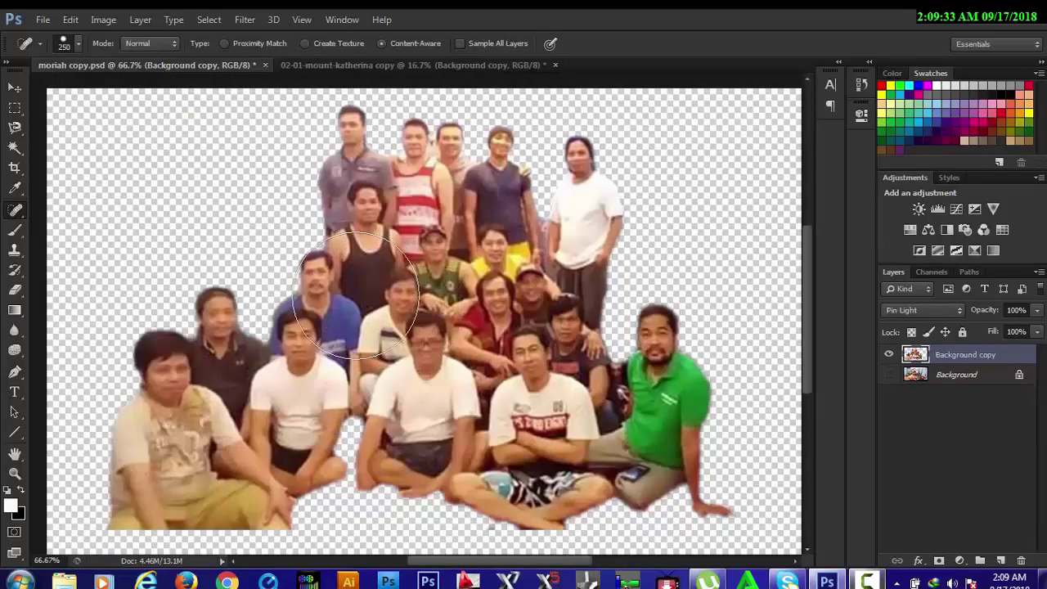
pyautogui.click(17, 87)
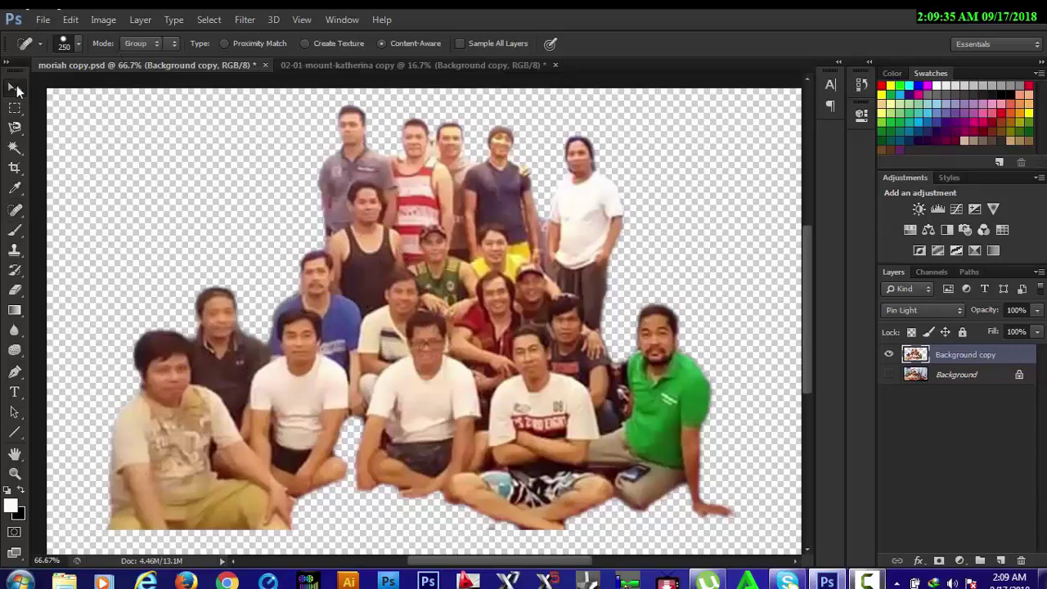
pyautogui.click(99, 21)
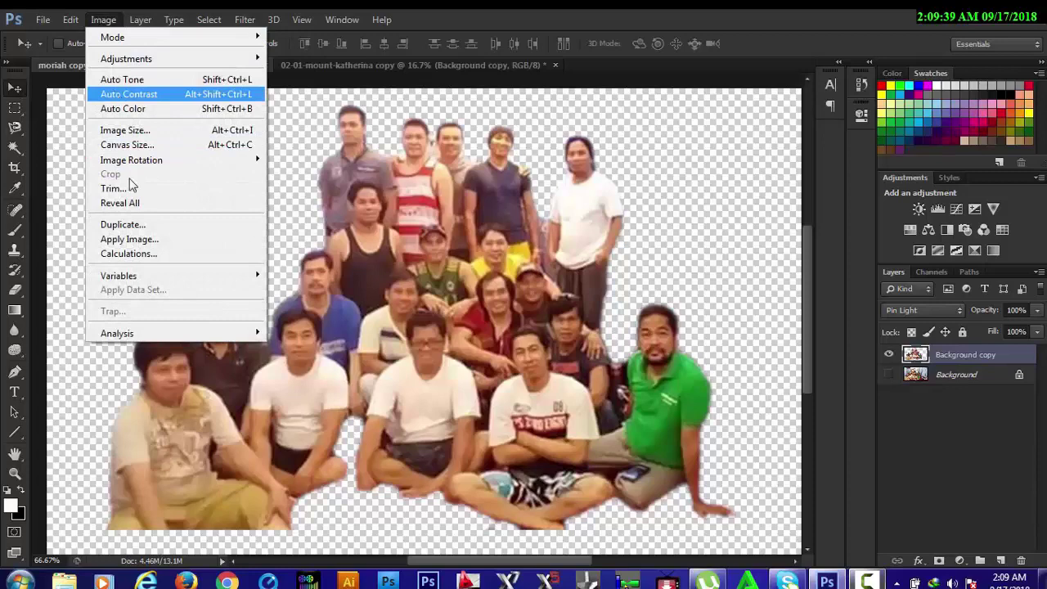
pyautogui.click(131, 130)
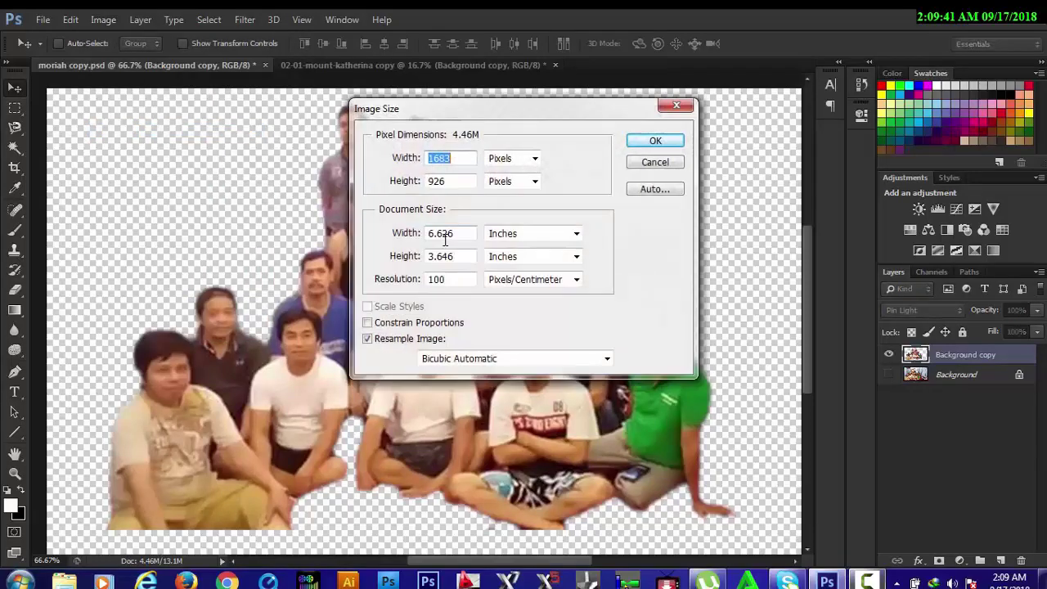
pyautogui.moveTo(451, 281); pyautogui.dragTo(413, 274)
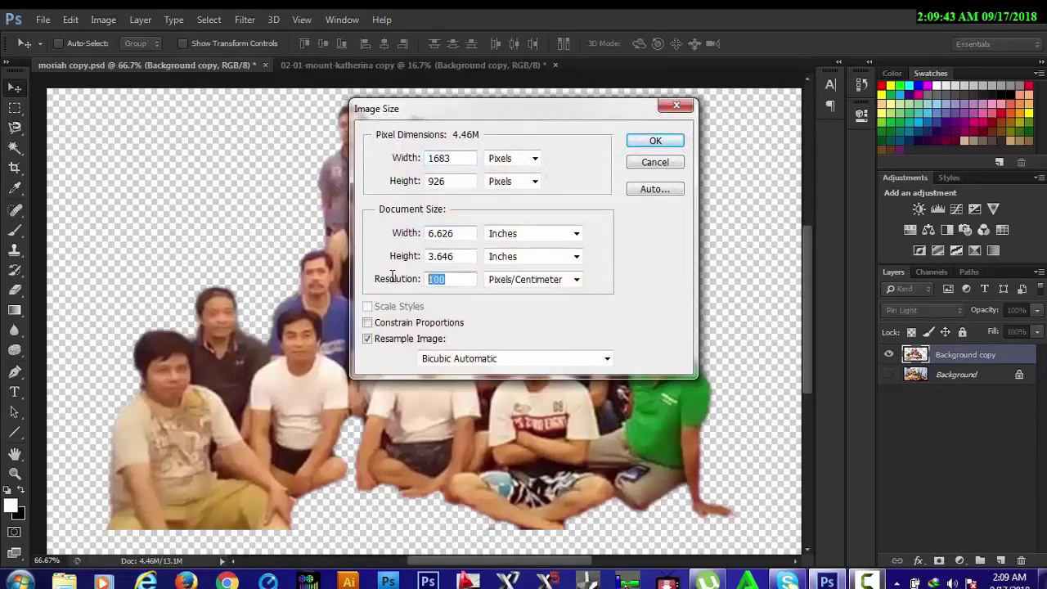
pyautogui.write('12')
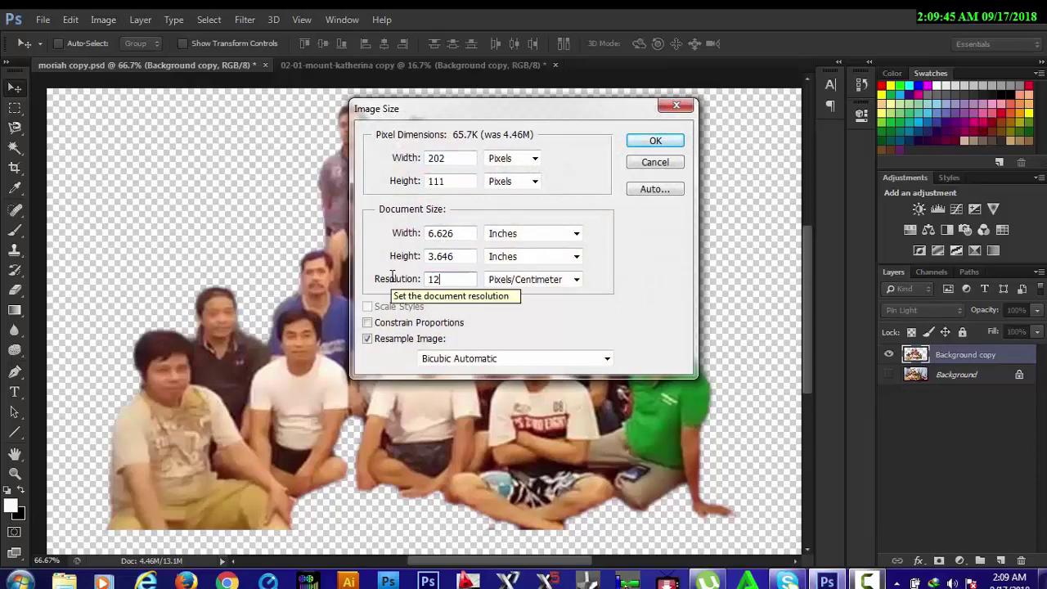
pyautogui.write('5')
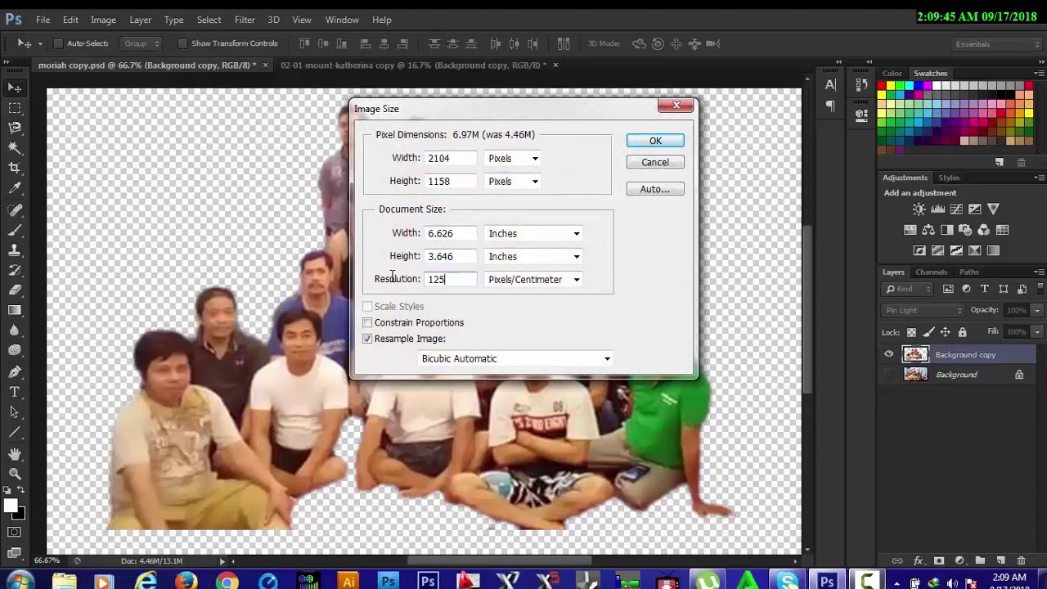
pyautogui.click(661, 141)
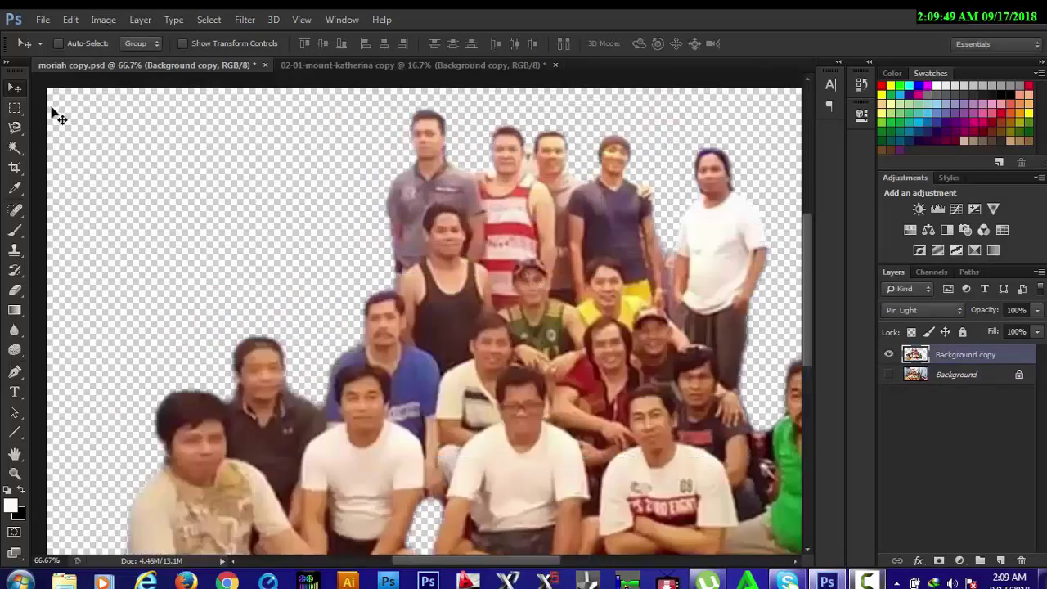
# Move the cut-out group from moriah copy into the mountain photo's foreground and set the layer's blend mode to Normal
pyautogui.moveTo(490, 301); pyautogui.dragTo(368, 288)
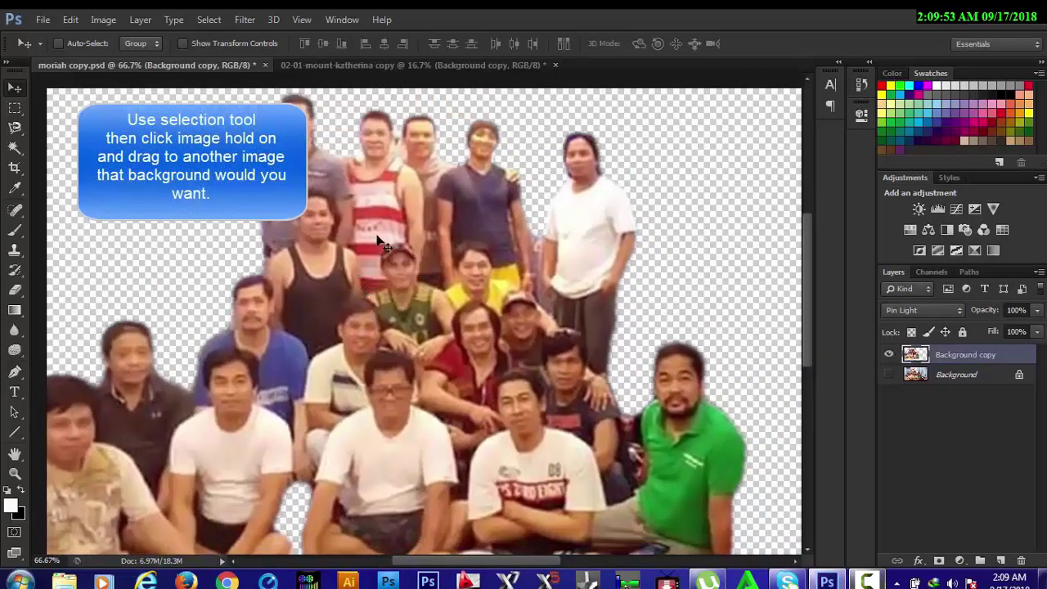
pyautogui.moveTo(340, 146); pyautogui.dragTo(460, 399)
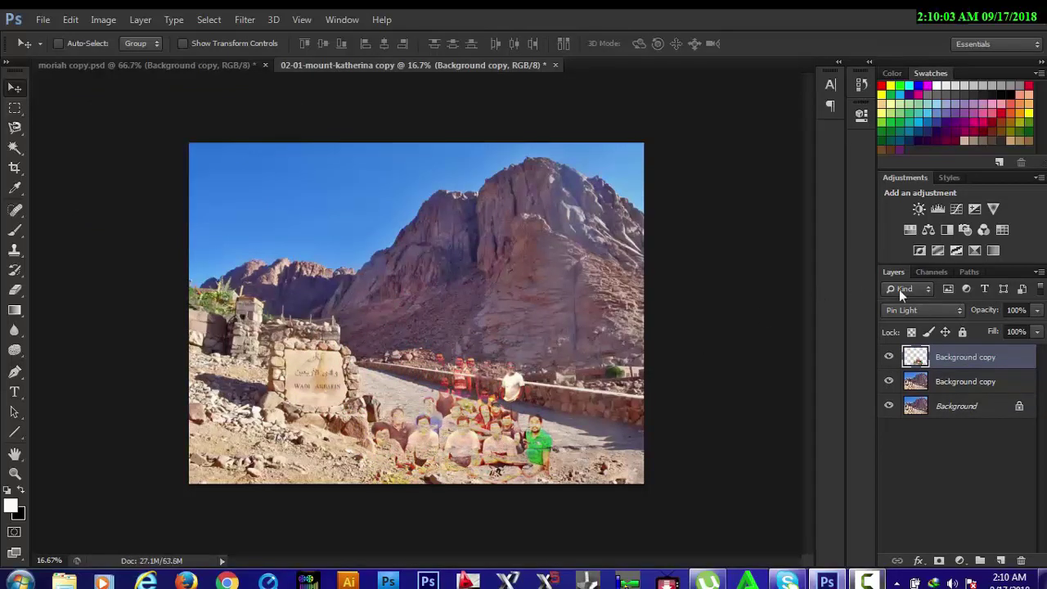
pyautogui.click(956, 310)
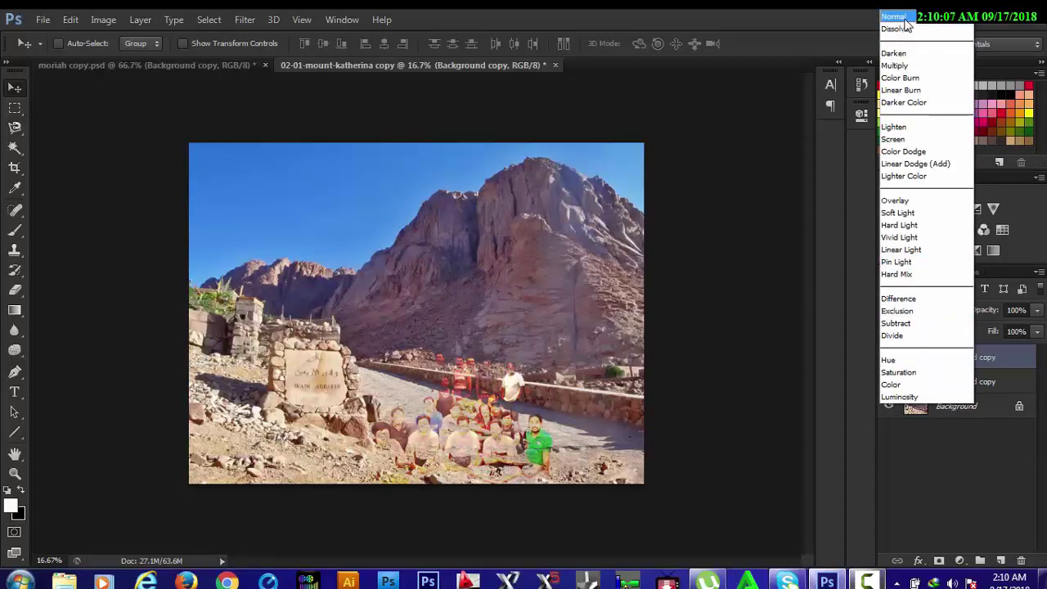
pyautogui.click(904, 18)
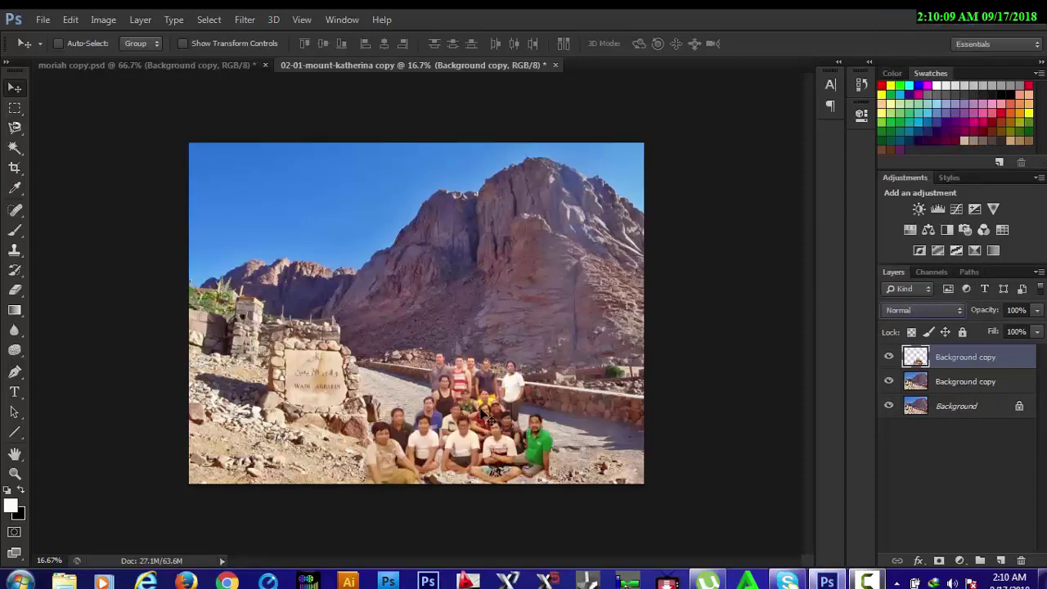
pyautogui.hotkey('ctrl', '+')
pyautogui.hotkey('ctrl', '+')
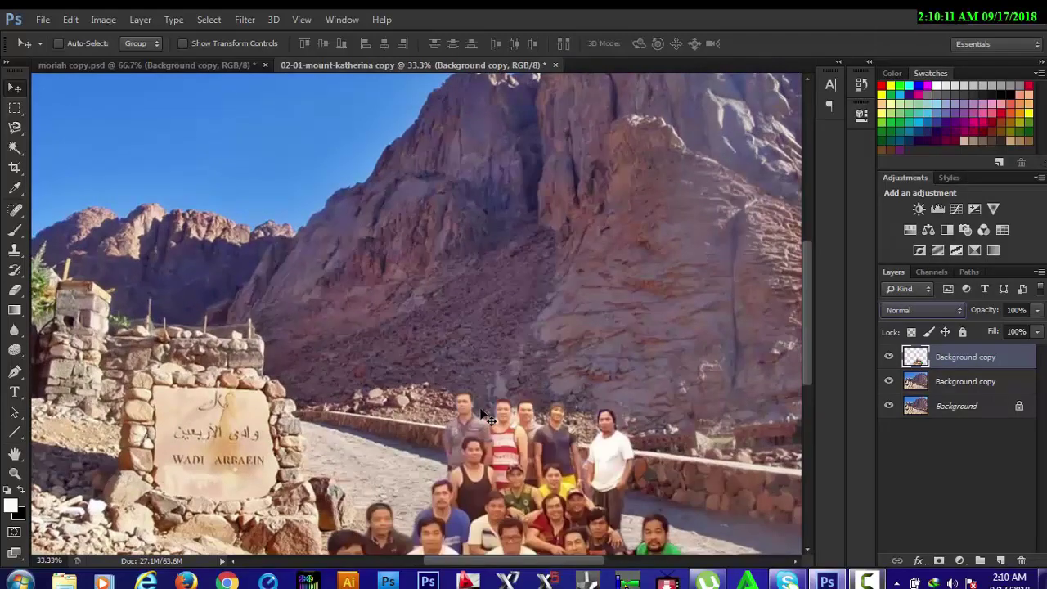
pyautogui.moveTo(485, 420); pyautogui.dragTo(470, 332)
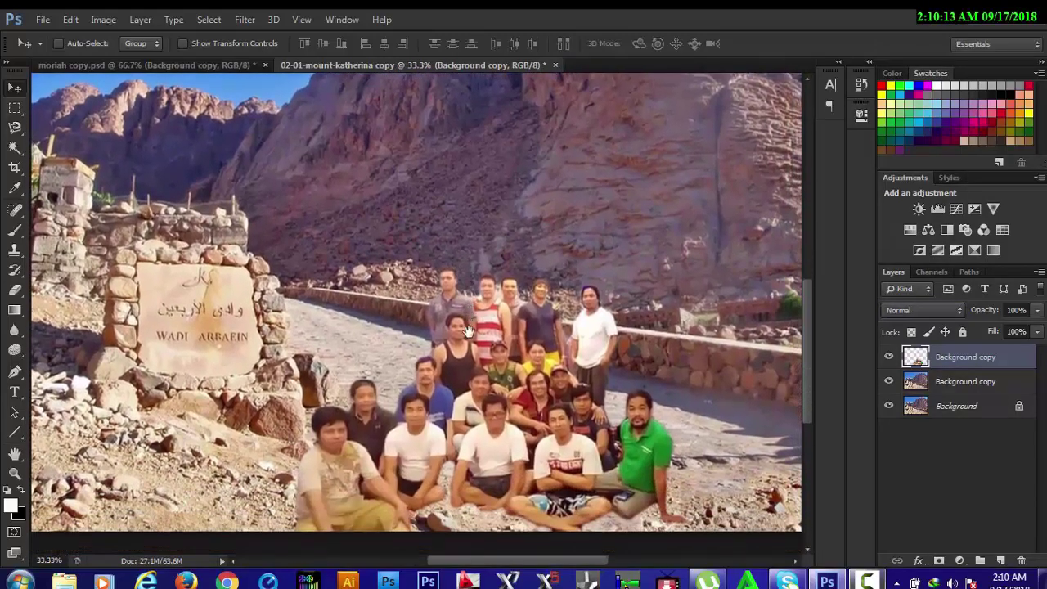
pyautogui.moveTo(470, 386)
pyautogui.mouseDown()
pyautogui.moveTo(462, 345)
pyautogui.moveTo(465, 373)
pyautogui.mouseUp()
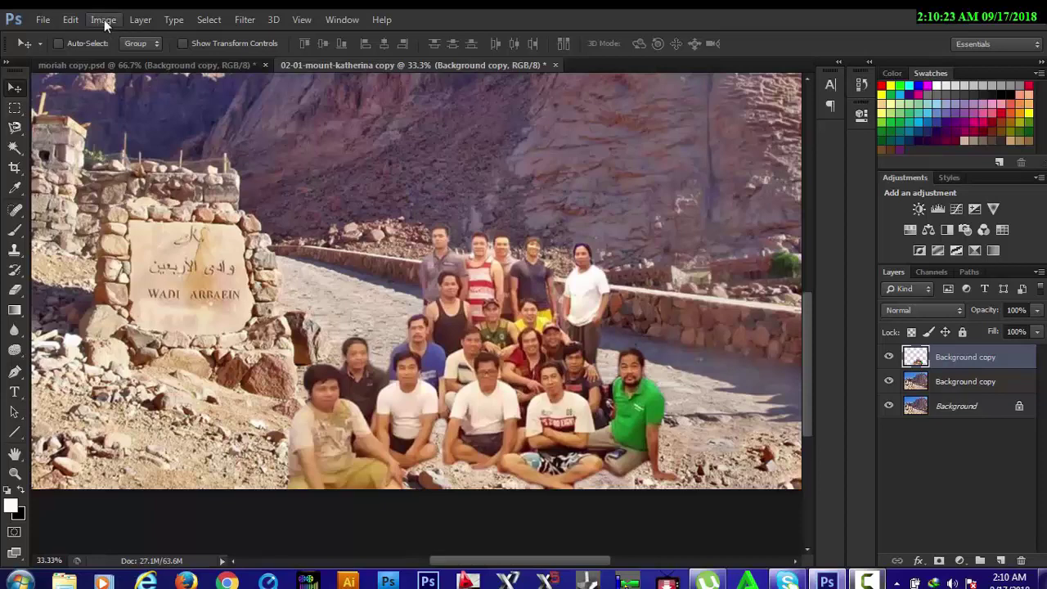
pyautogui.click(71, 20)
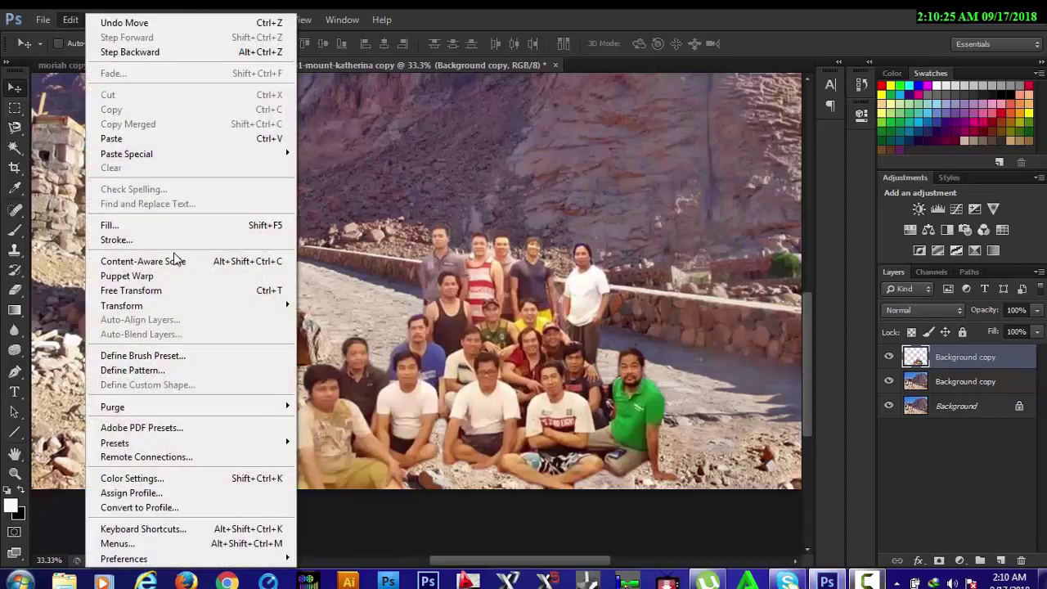
pyautogui.moveTo(150, 307)
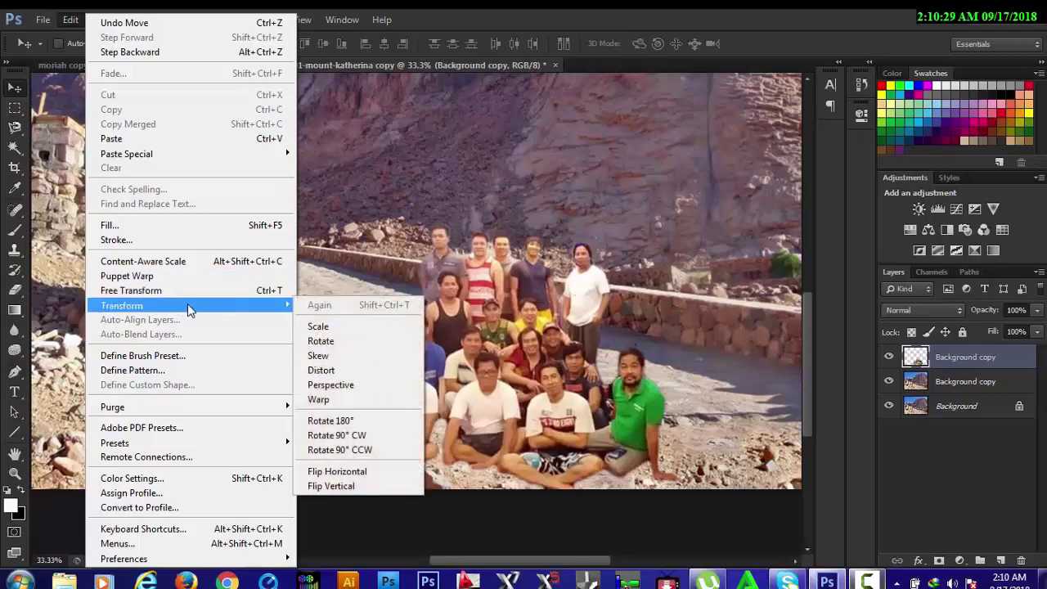
pyautogui.click(185, 291)
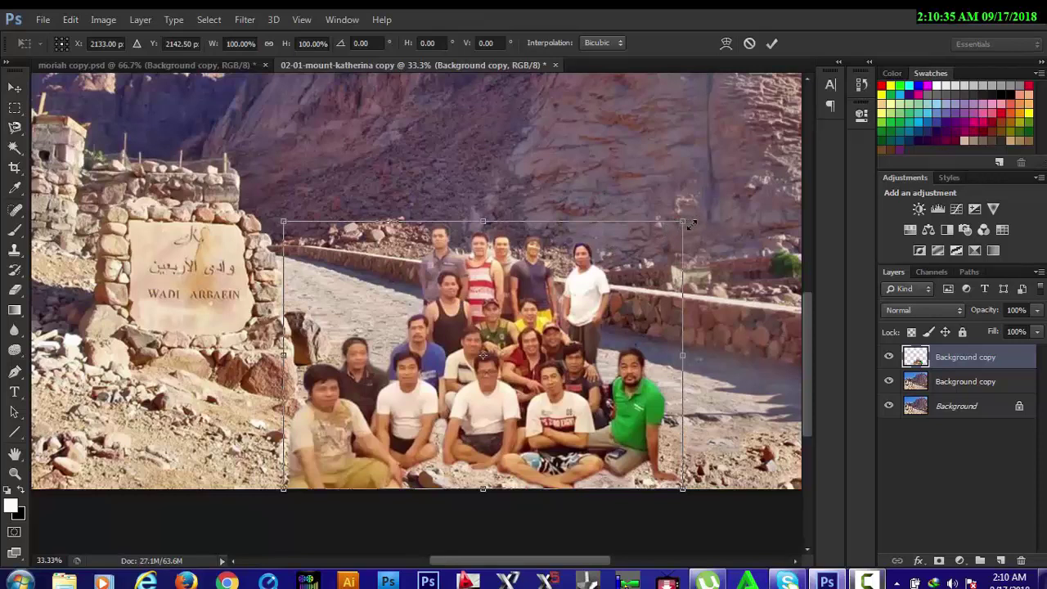
pyautogui.moveTo(691, 223)
pyautogui.mouseDown()
pyautogui.moveTo(706, 223)
pyautogui.moveTo(701, 214)
pyautogui.mouseUp()
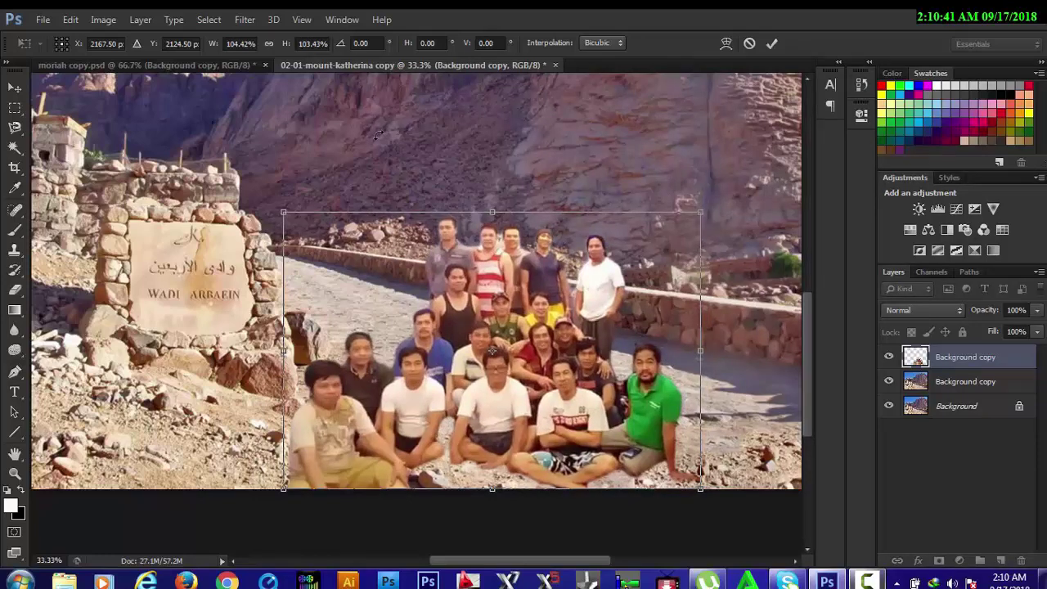
pyautogui.press('Return')
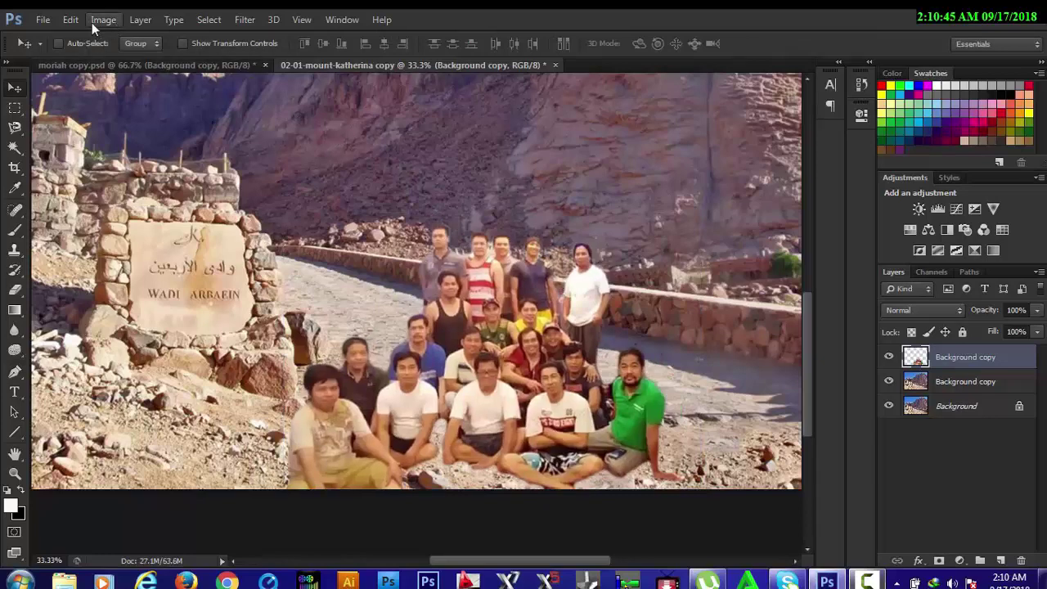
# Enlarge the group layer with Free Transform to about 107% width and 105% height, keeping its lower-left corner in place
pyautogui.click(72, 20)
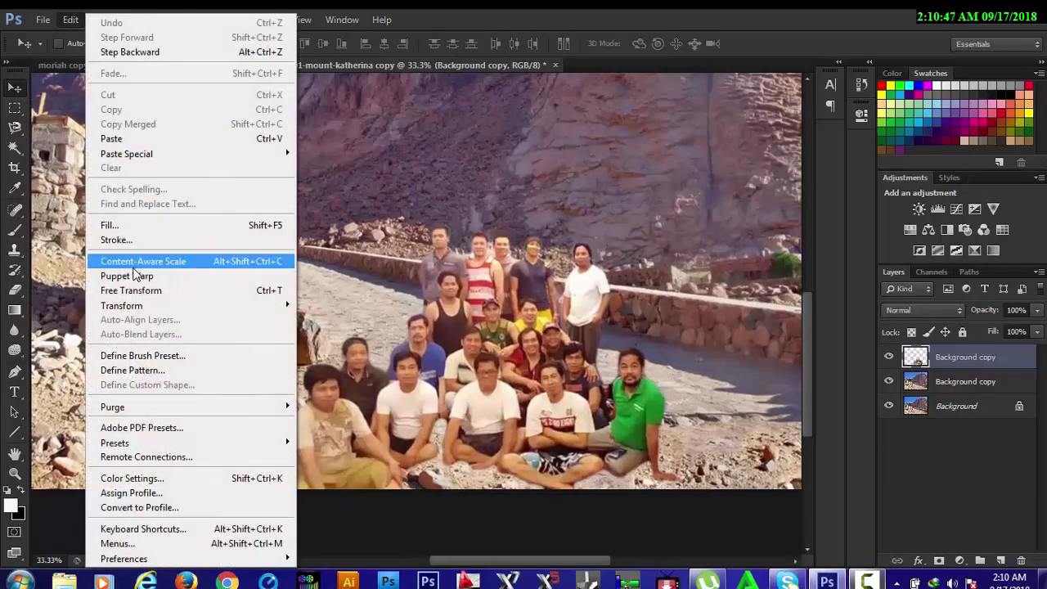
pyautogui.click(134, 290)
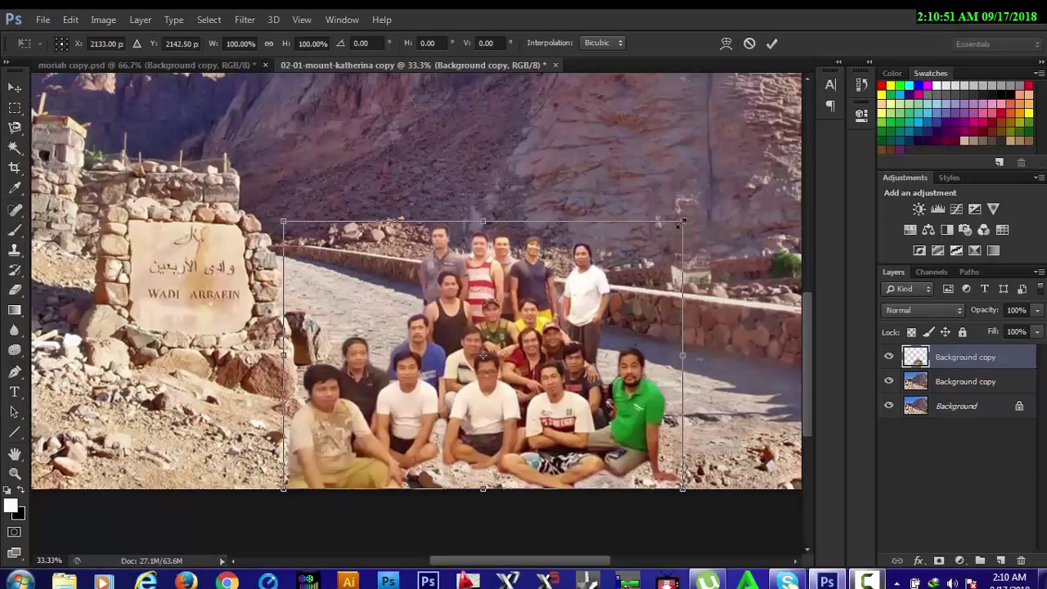
pyautogui.moveTo(680, 222); pyautogui.dragTo(708, 211)
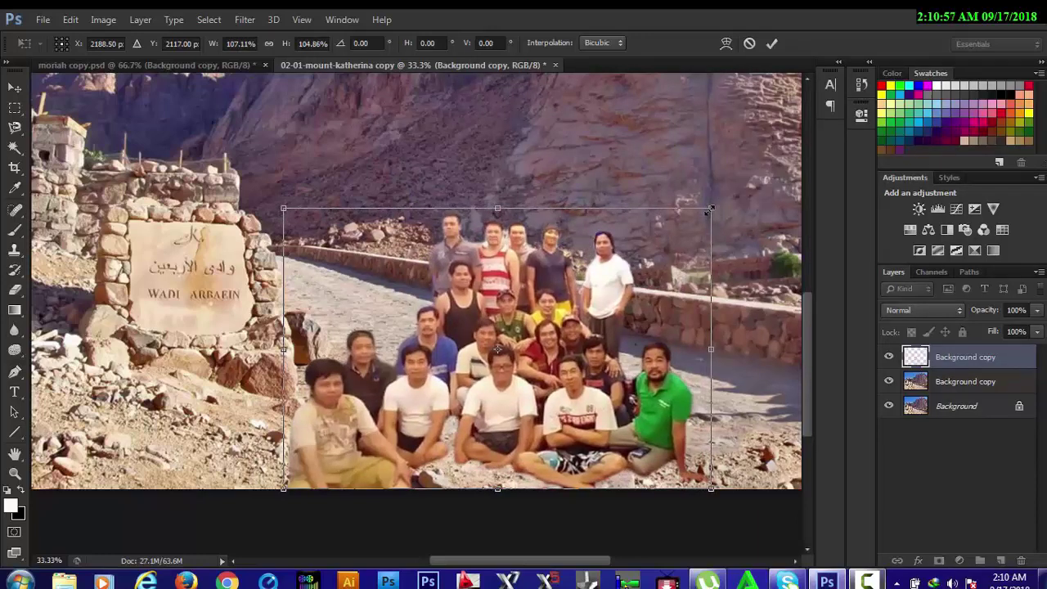
pyautogui.click(774, 45)
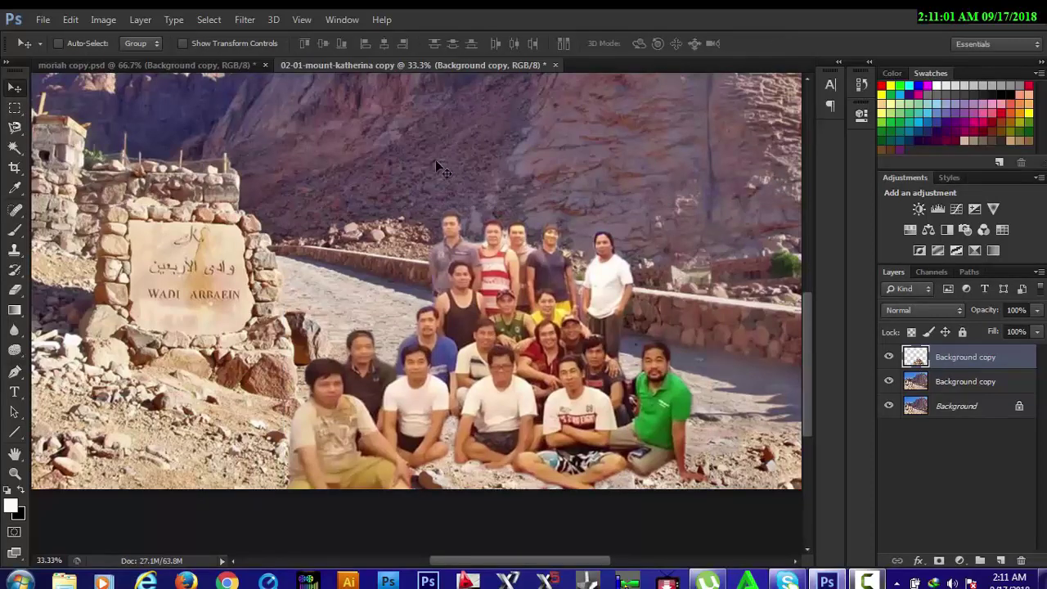
# Darken the group layer with an RGB Curves adjustment, placing a point at input 165 and output 132
pyautogui.click(109, 19)
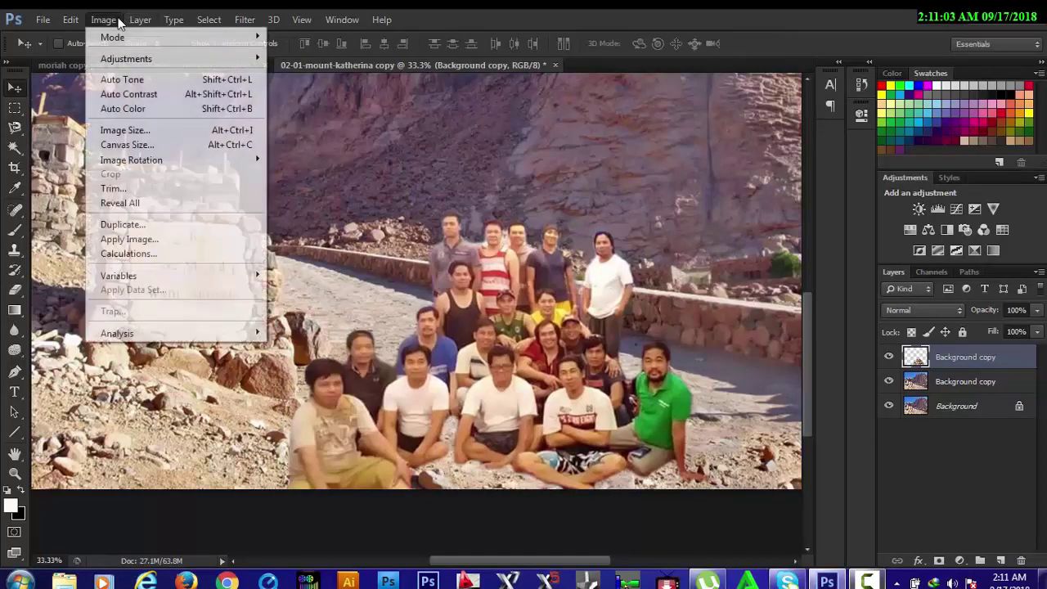
pyautogui.moveTo(128, 61)
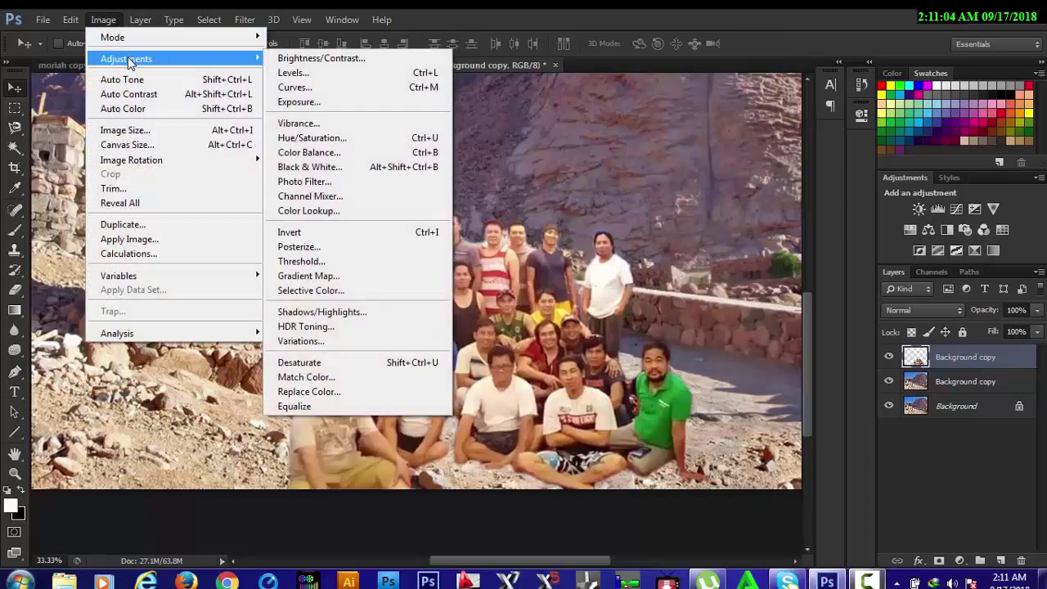
pyautogui.click(299, 85)
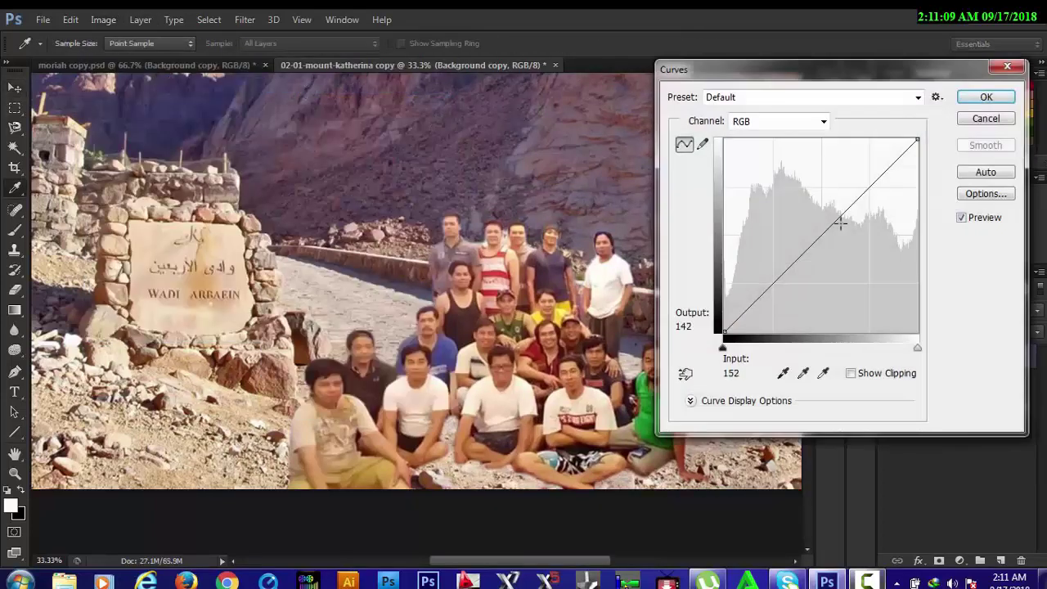
pyautogui.moveTo(841, 222)
pyautogui.mouseDown()
pyautogui.moveTo(820, 183)
pyautogui.moveTo(845, 251)
pyautogui.moveTo(850, 236)
pyautogui.mouseUp()
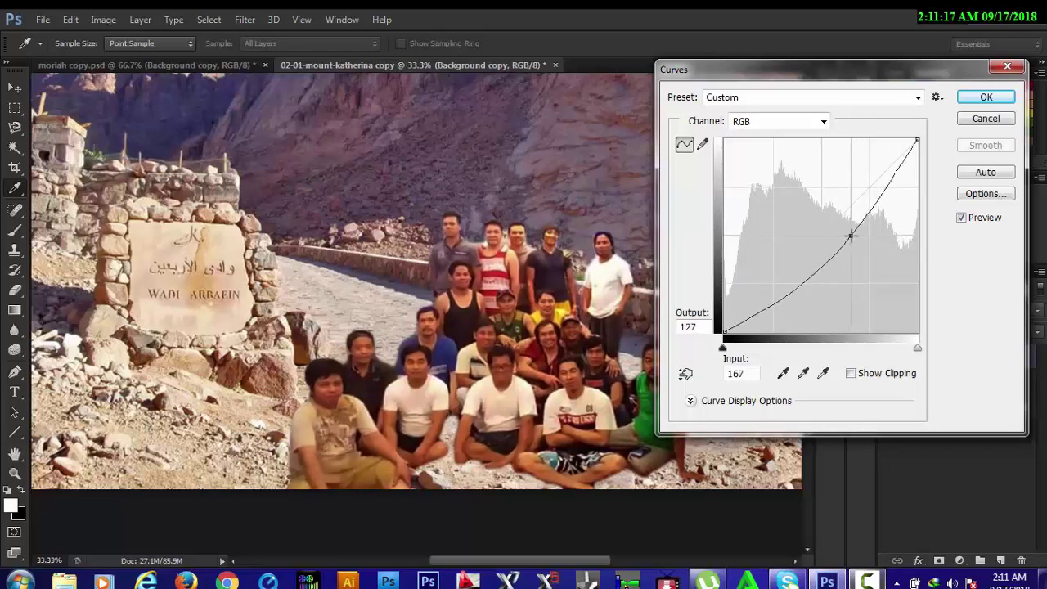
pyautogui.moveTo(828, 65); pyautogui.dragTo(871, 53)
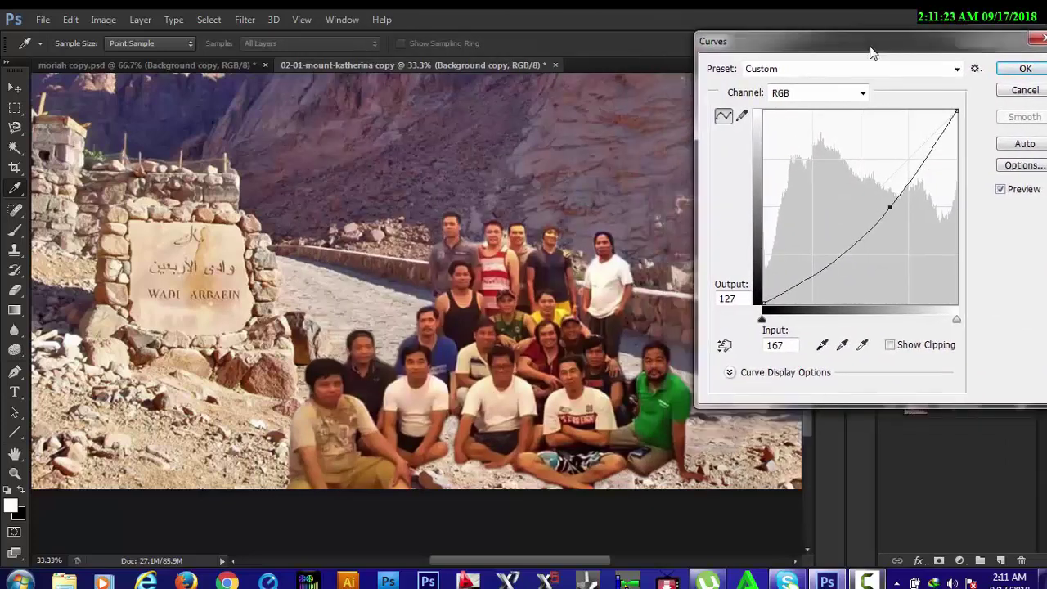
pyautogui.moveTo(888, 208); pyautogui.dragTo(886, 203)
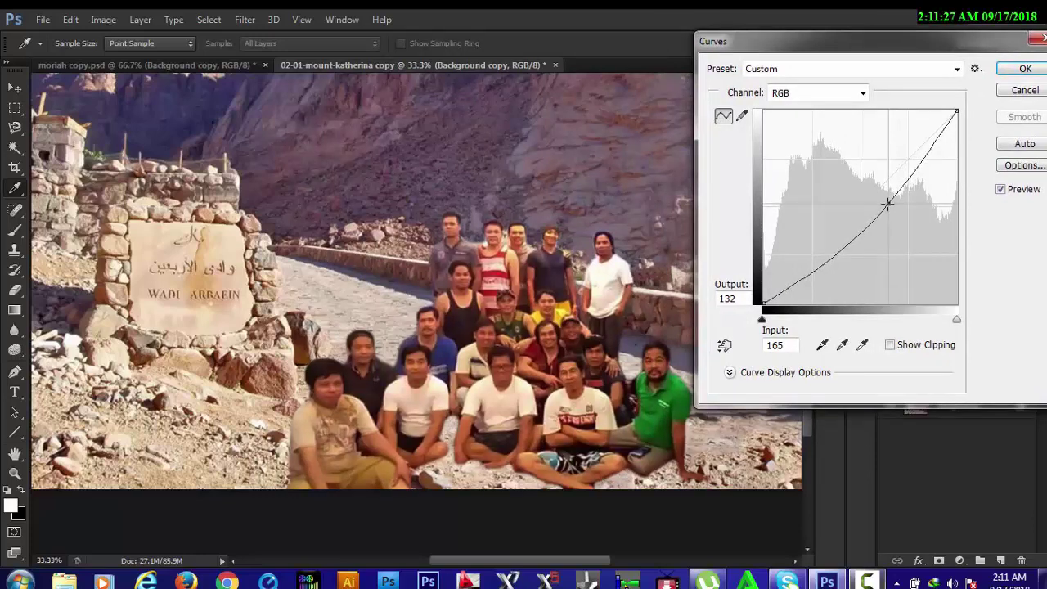
pyautogui.click(1022, 70)
pyautogui.hotkey('ctrl', '-')
pyautogui.hotkey('ctrl', '-')
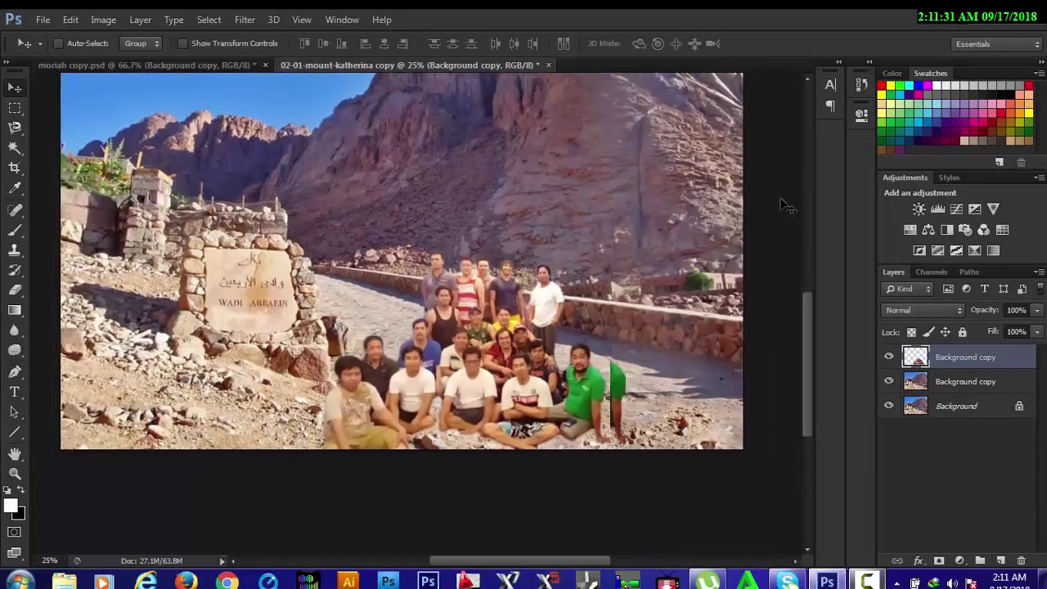
pyautogui.hotkey('ctrl', '+')
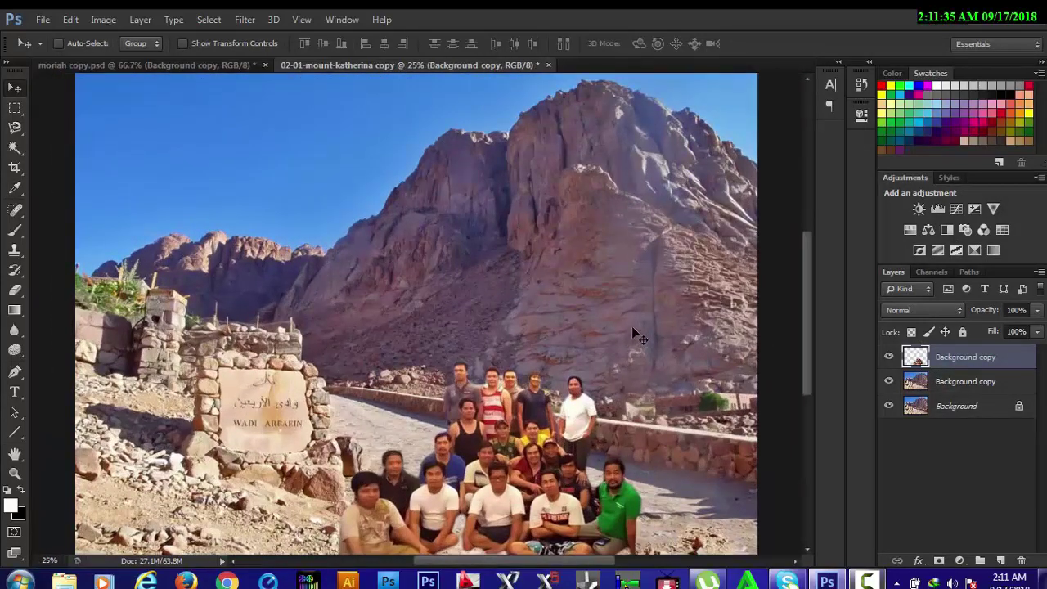
pyautogui.hotkey('ctrl', '-')
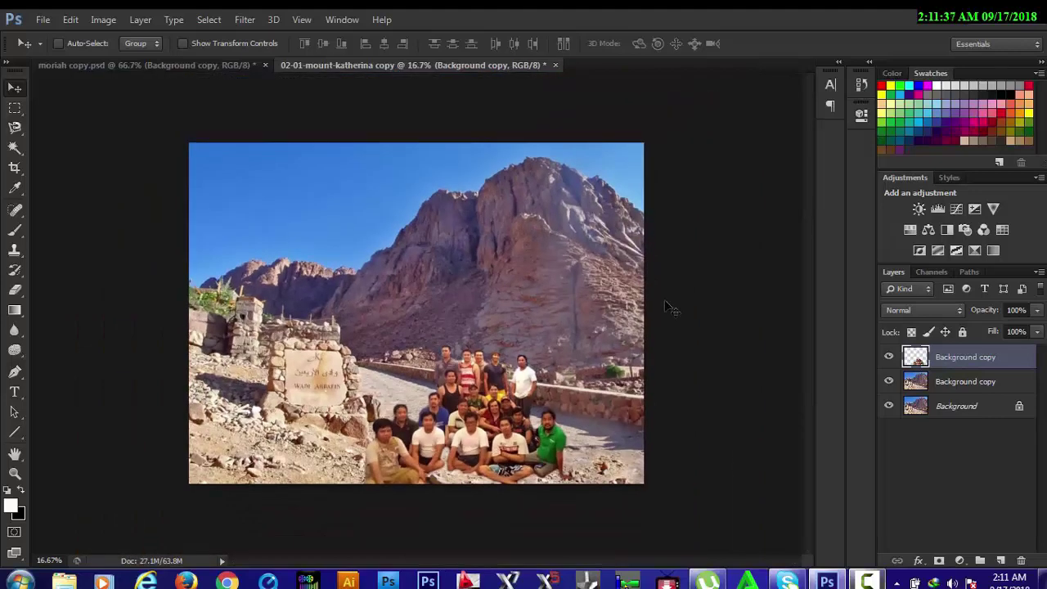
pyautogui.hotkey('ctrl', '+')
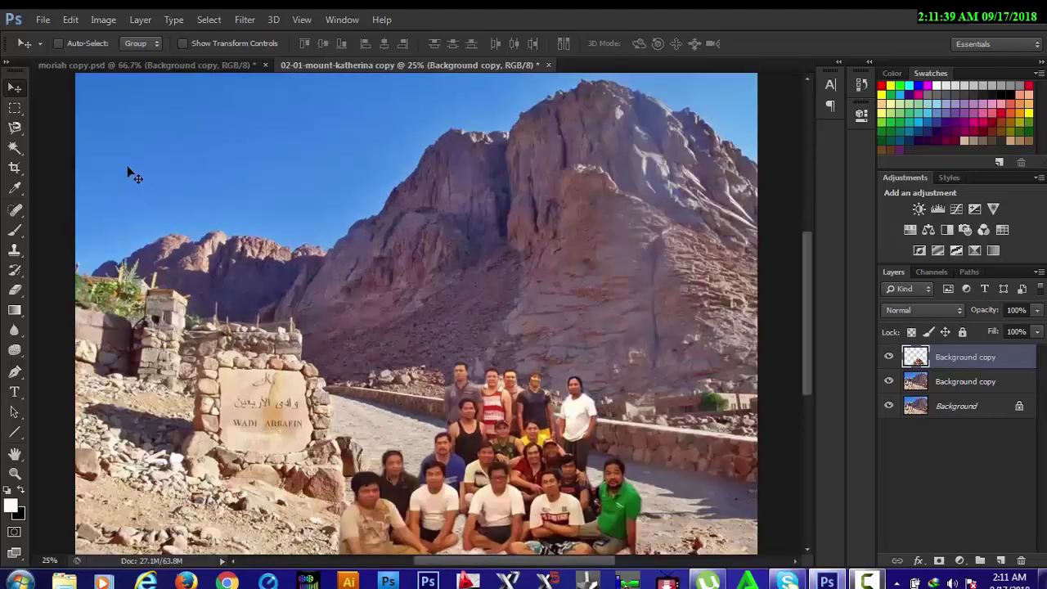
pyautogui.moveTo(400, 278); pyautogui.dragTo(391, 220)
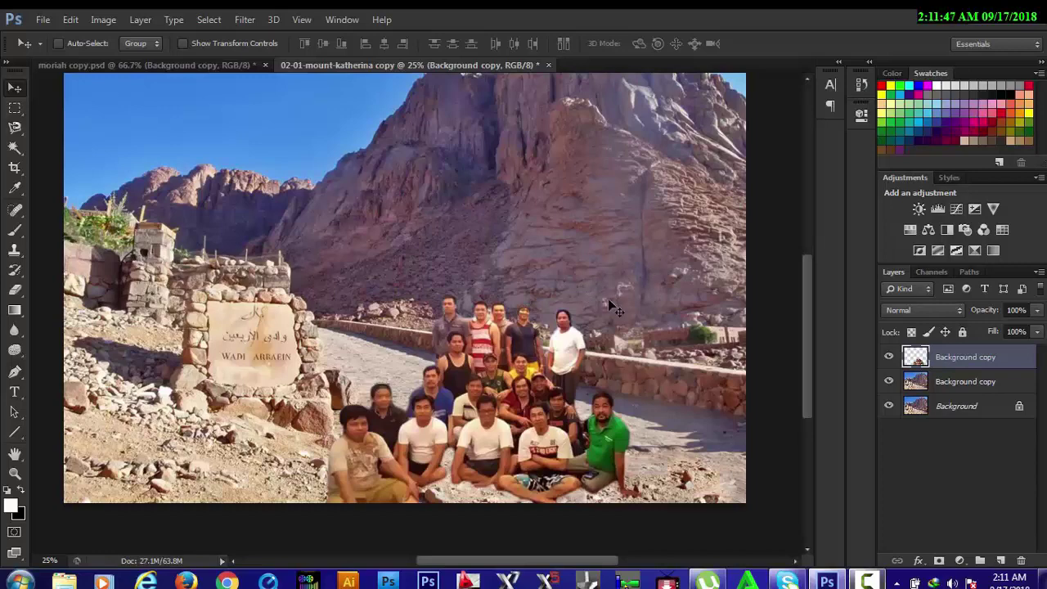
# Select the whole image with a rectangular marquee and apply a 10 px white stroke, located inside, on the group layer
pyautogui.hotkey('ctrl', '-')
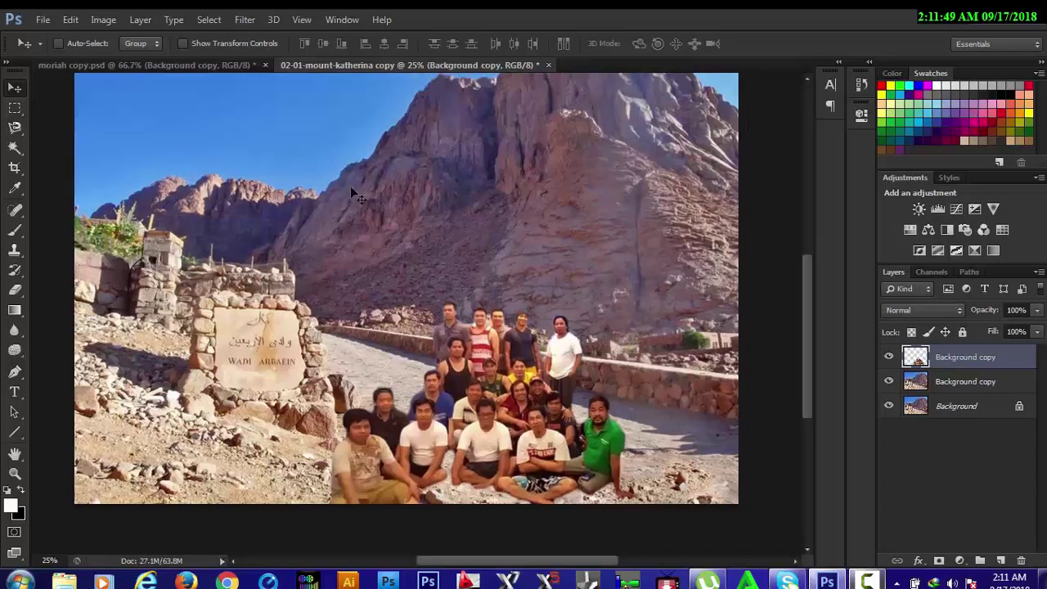
pyautogui.click(15, 108)
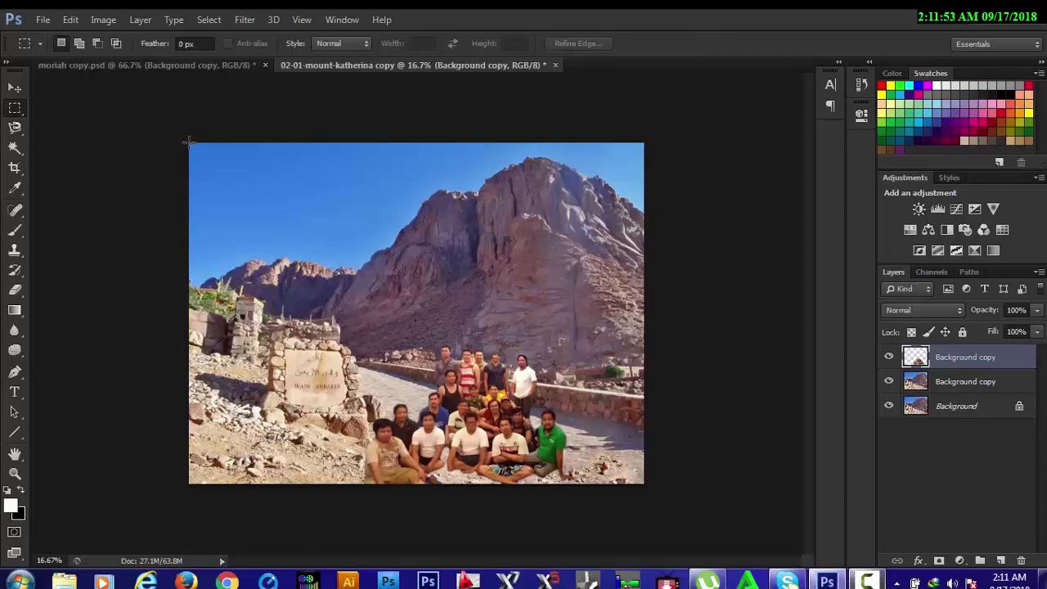
pyautogui.moveTo(189, 143); pyautogui.dragTo(645, 485)
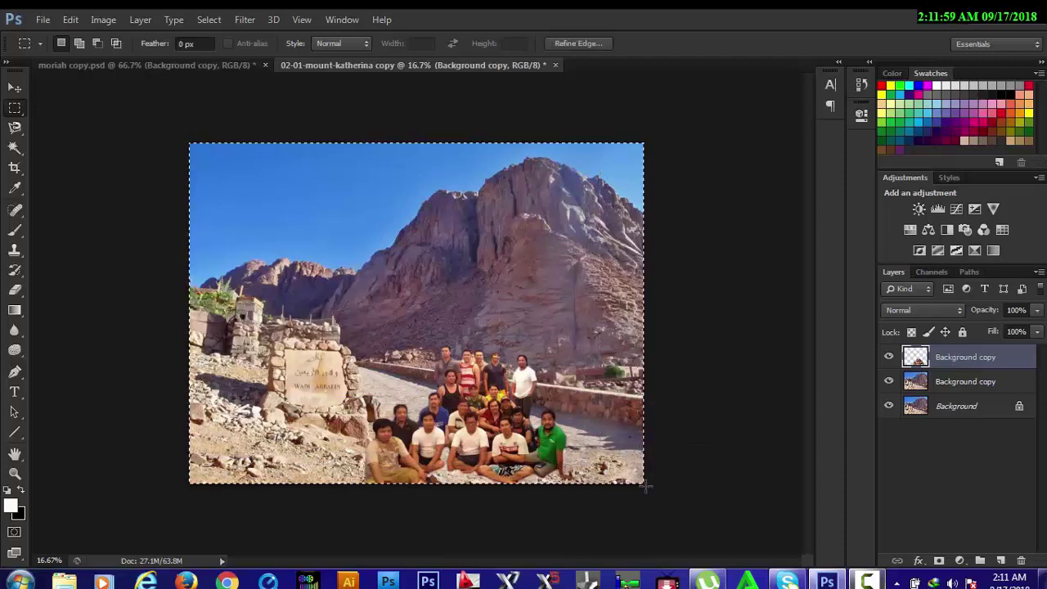
pyautogui.click(72, 20)
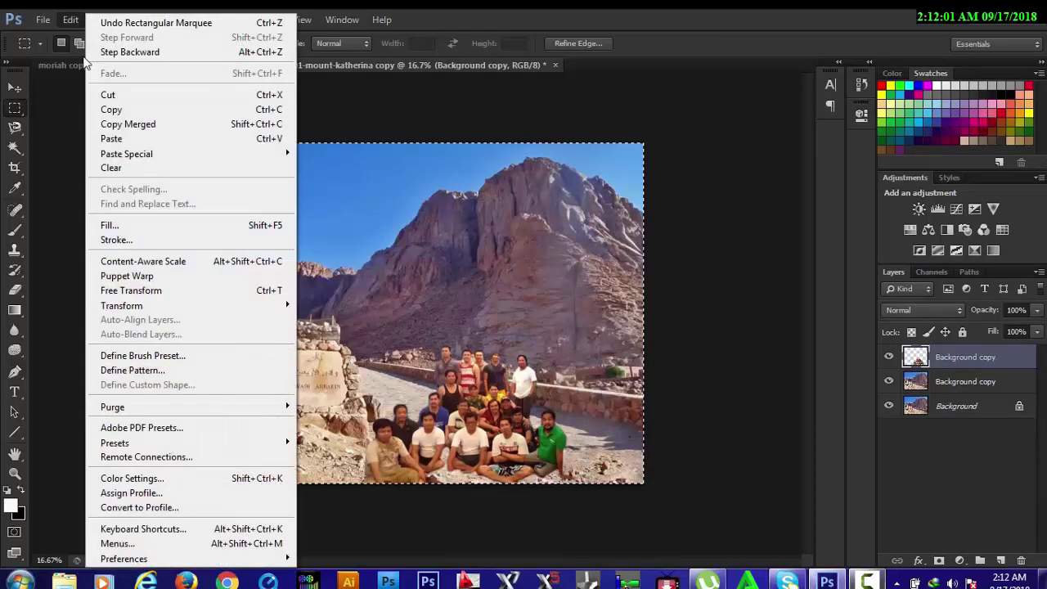
pyautogui.click(124, 240)
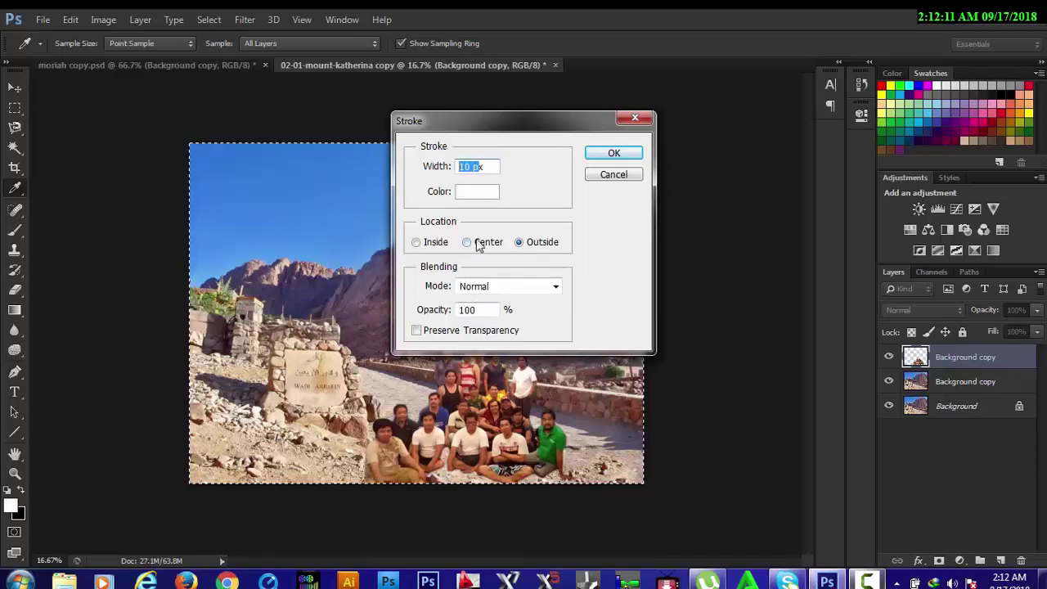
pyautogui.click(431, 244)
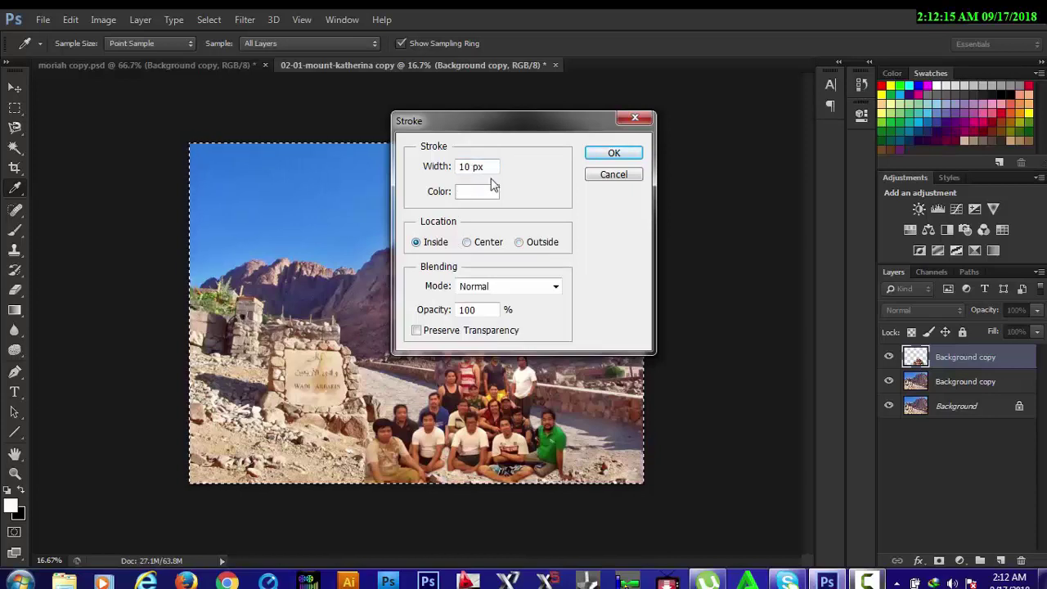
pyautogui.click(628, 159)
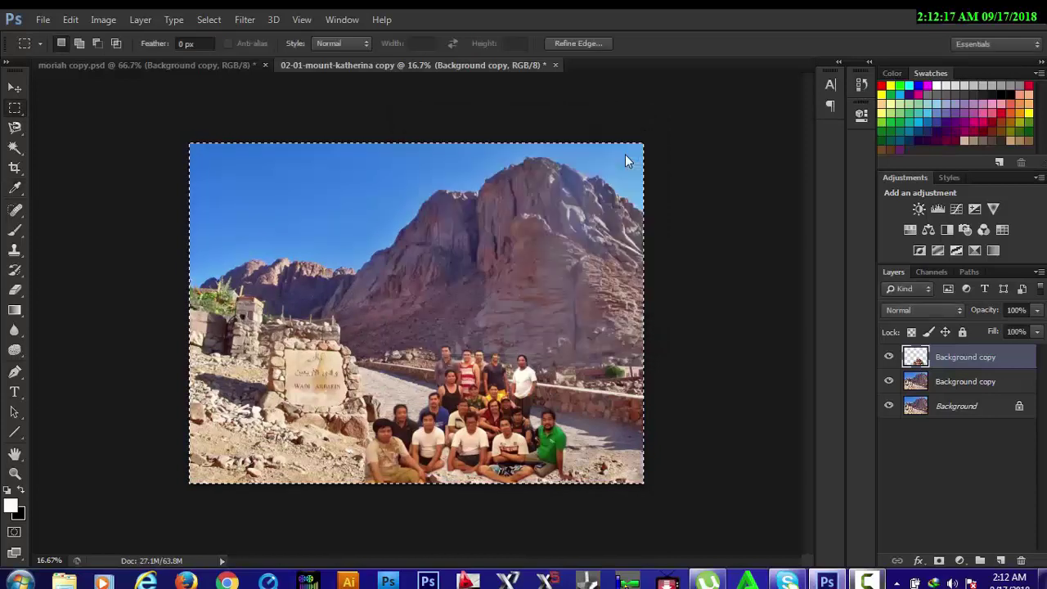
pyautogui.click(71, 19)
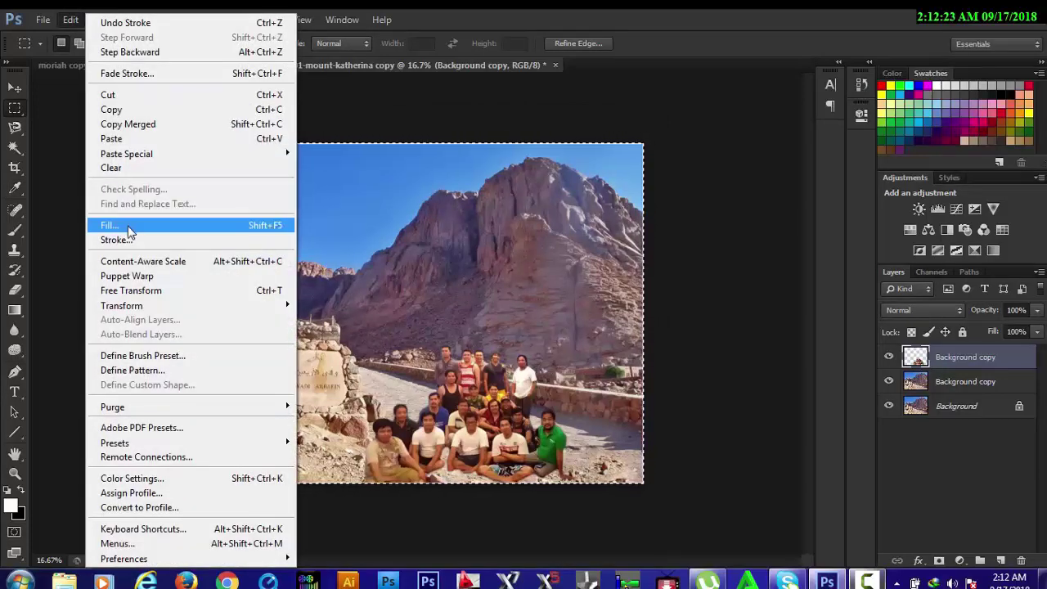
pyautogui.click(128, 229)
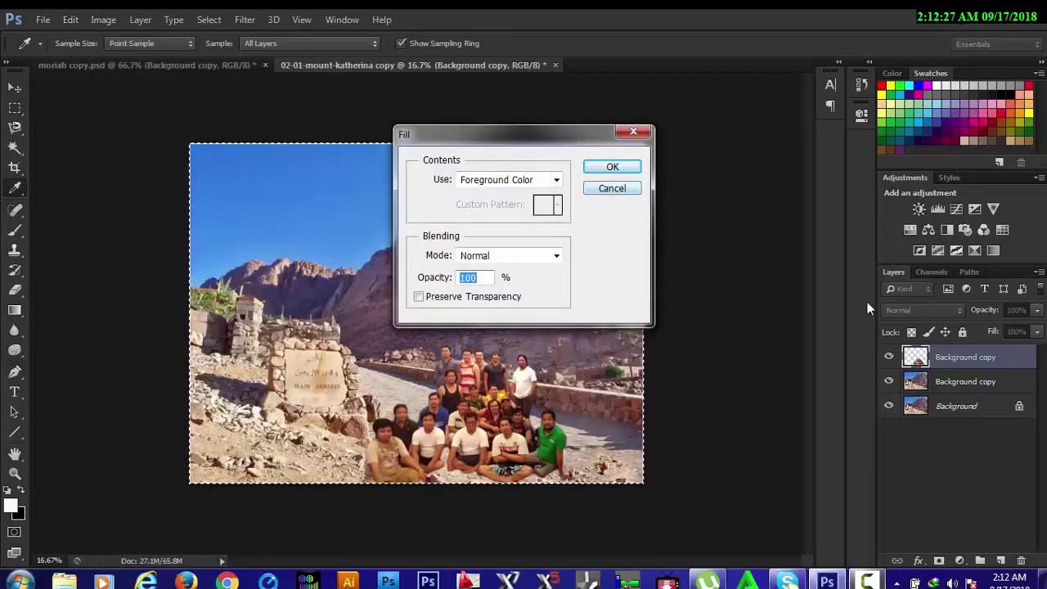
pyautogui.click(1002, 560)
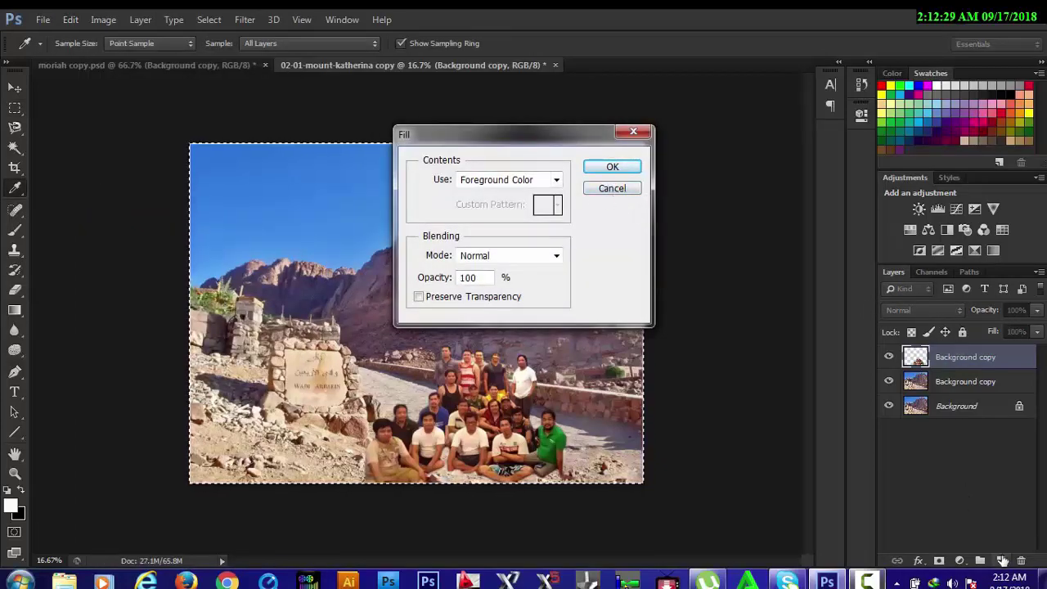
pyautogui.click(612, 188)
pyautogui.press('m')
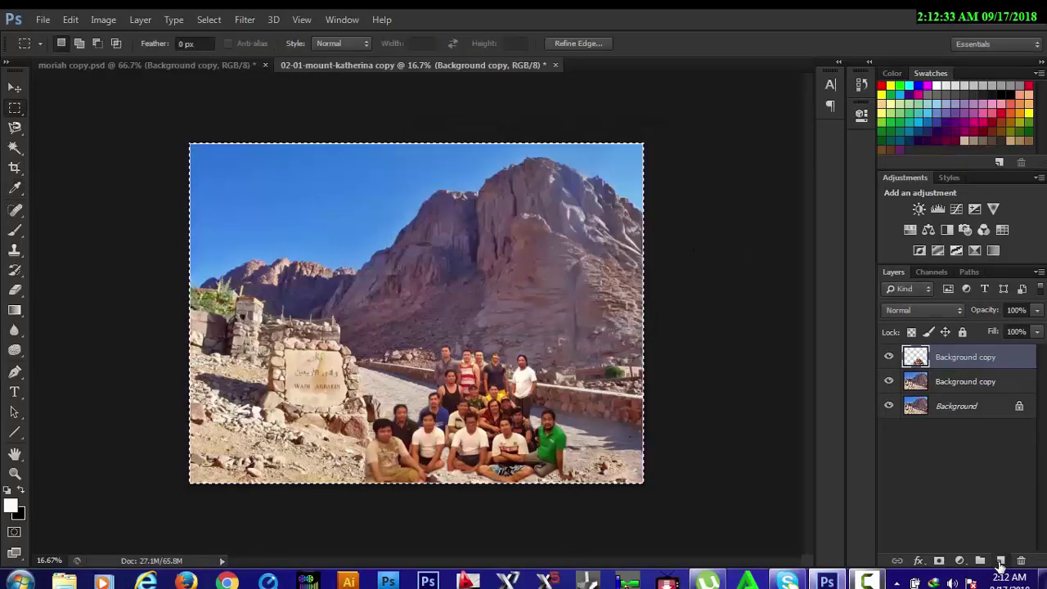
# Add a new layer above the group, apply a 25 px white stroke inside the selection on it, and deselect
pyautogui.click(1000, 560)
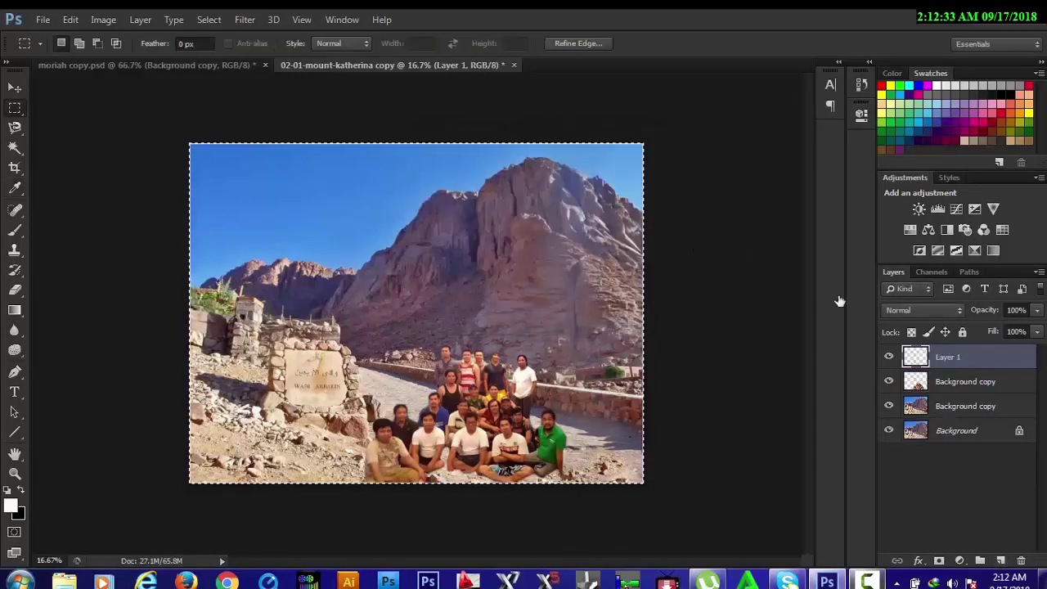
pyautogui.click(70, 21)
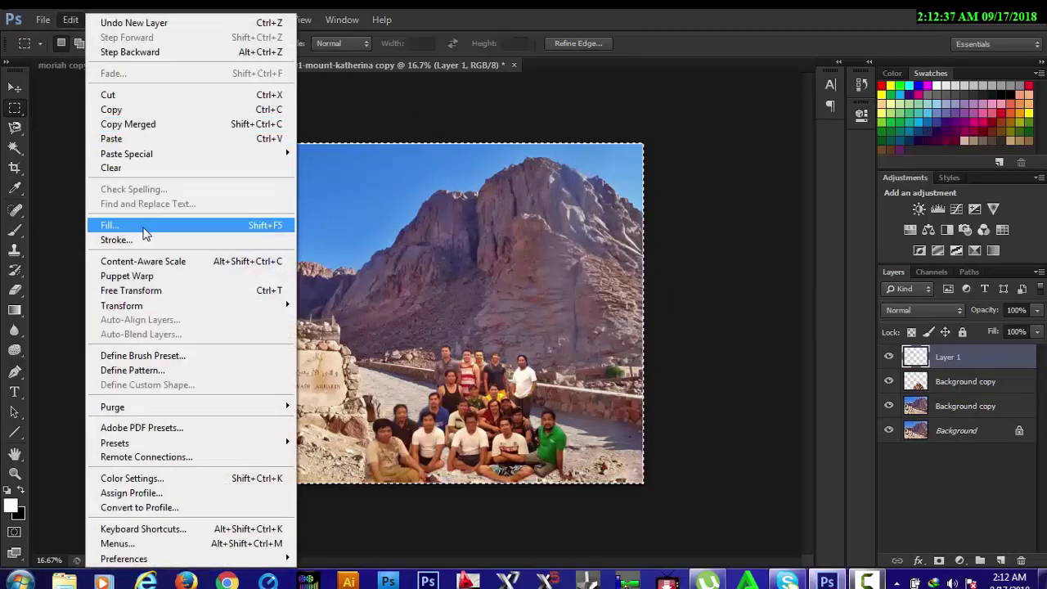
pyautogui.click(144, 240)
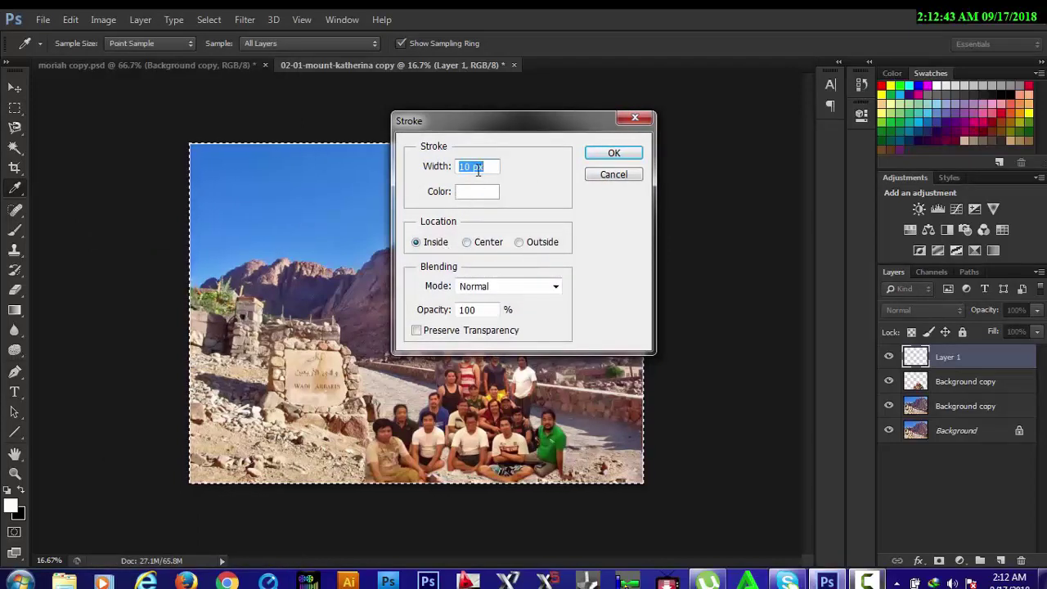
pyautogui.write('25')
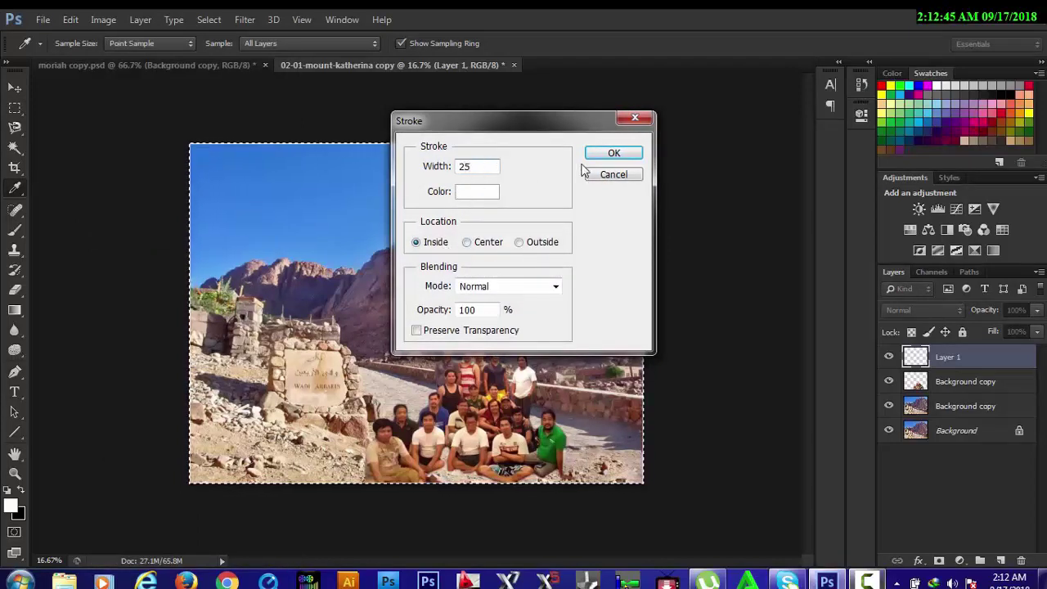
pyautogui.click(624, 155)
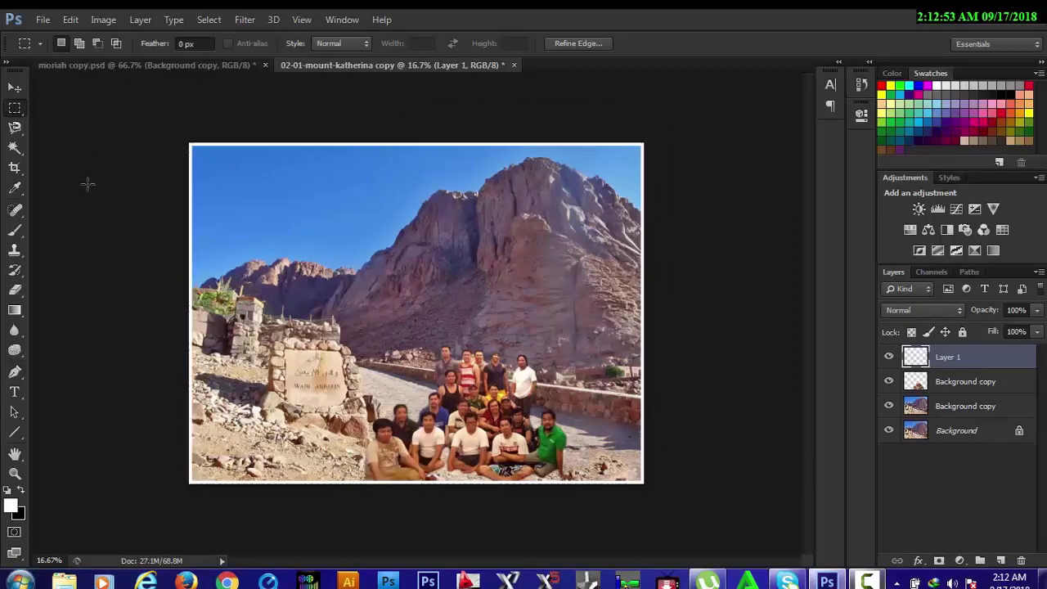
pyautogui.hotkey('ctrl', 'd')
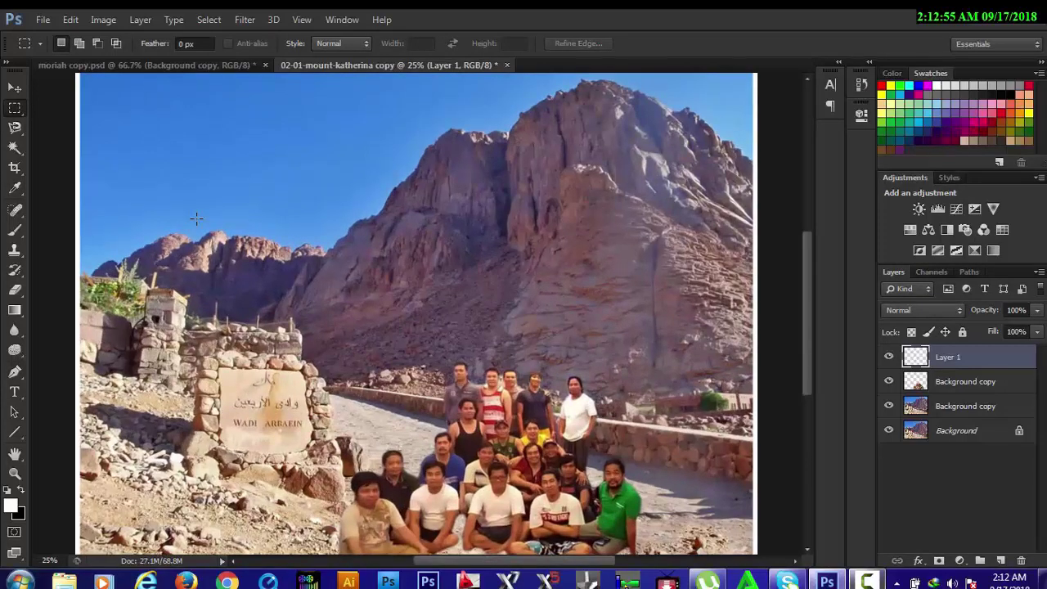
pyautogui.hotkey('ctrl', '+')
pyautogui.moveTo(276, 273)
pyautogui.mouseDown()
pyautogui.moveTo(351, 287)
pyautogui.moveTo(277, 189)
pyautogui.moveTo(276, 271)
pyautogui.moveTo(273, 227)
pyautogui.moveTo(297, 281)
pyautogui.moveTo(292, 304)
pyautogui.moveTo(274, 287)
pyautogui.moveTo(274, 261)
pyautogui.mouseUp()
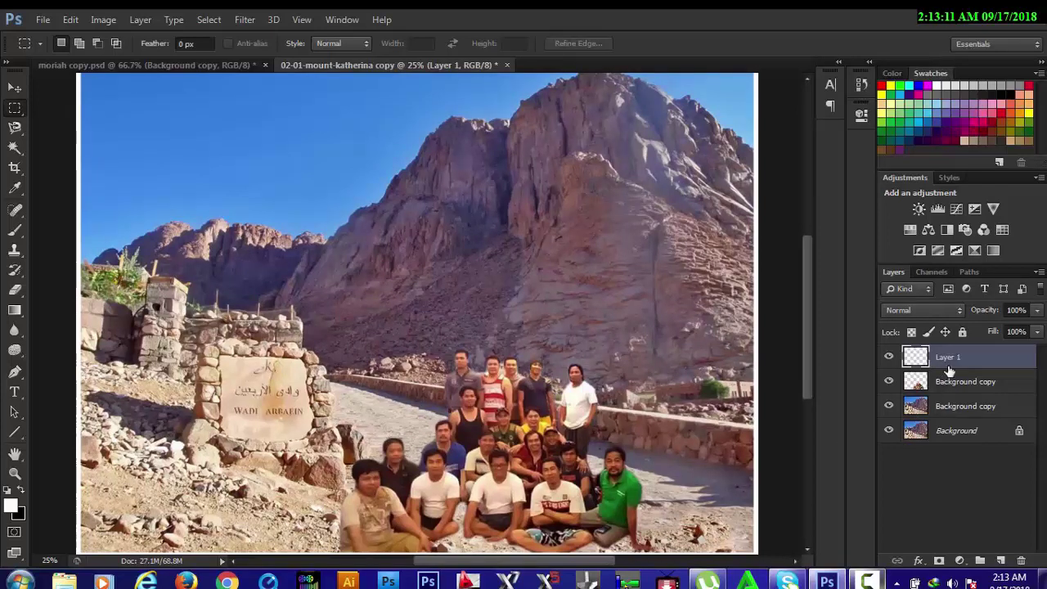
# Merge all layers, from the border layer down to the Background, into a single layer
pyautogui.keyDown('shift'); pyautogui.click(964, 433); pyautogui.keyUp('shift')
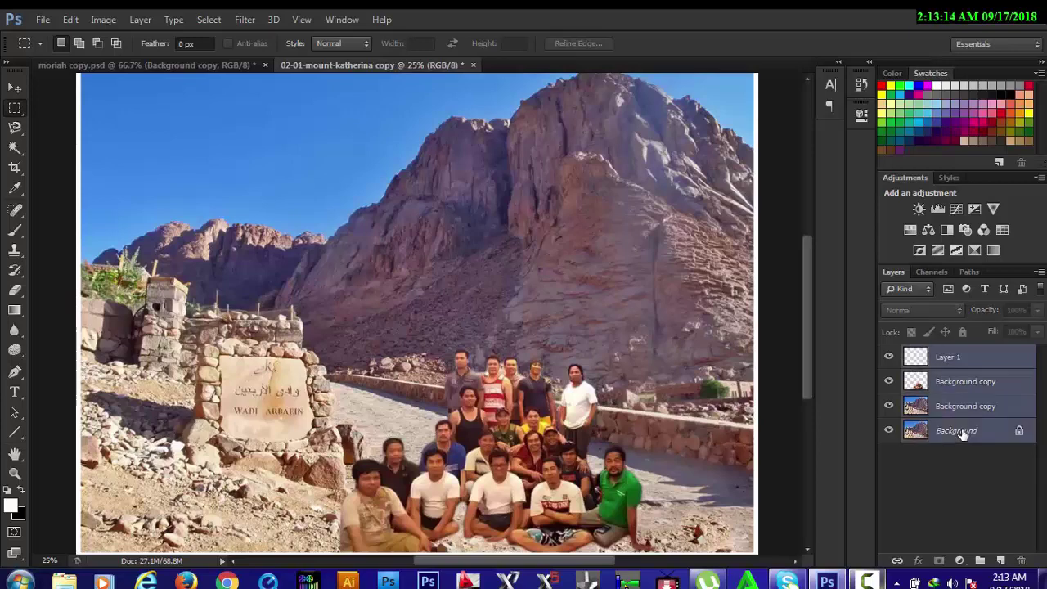
pyautogui.rightClick(930, 372)
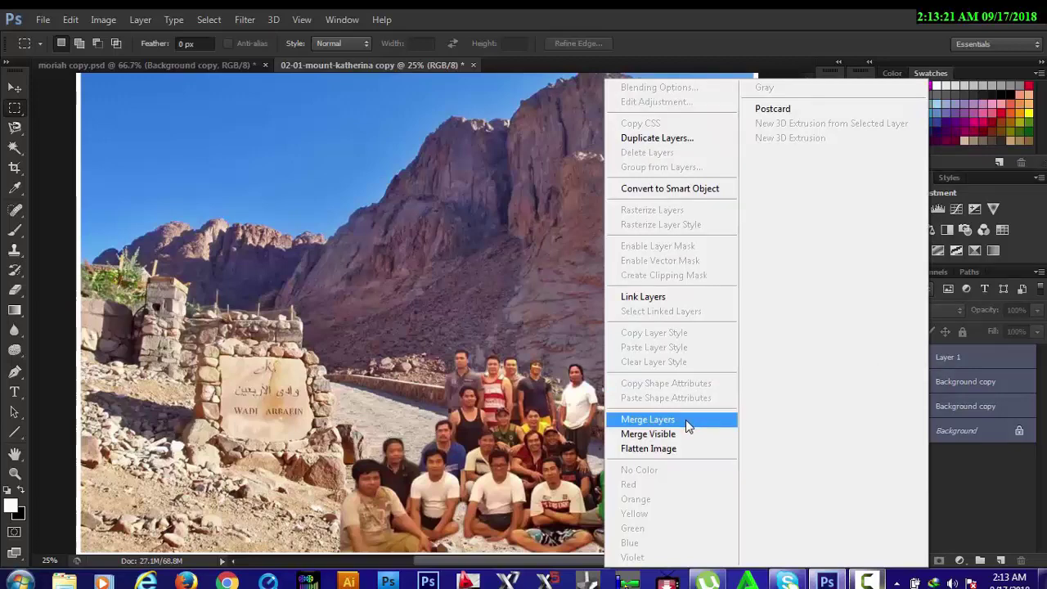
pyautogui.click(686, 420)
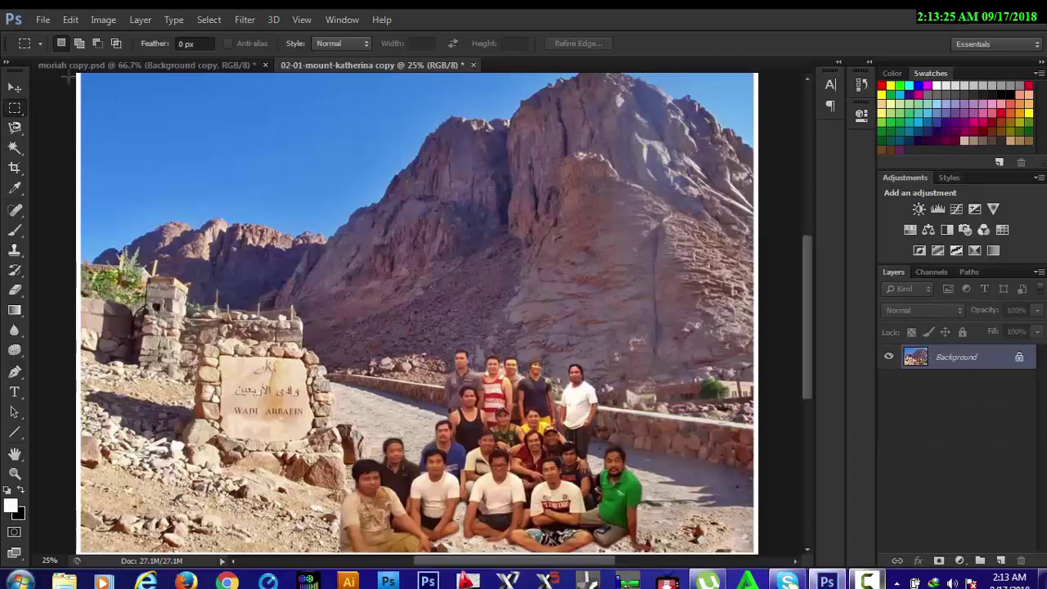
# Save the merged image to the Desktop as a JPEG file named "moriah group pic"
pyautogui.click(43, 19)
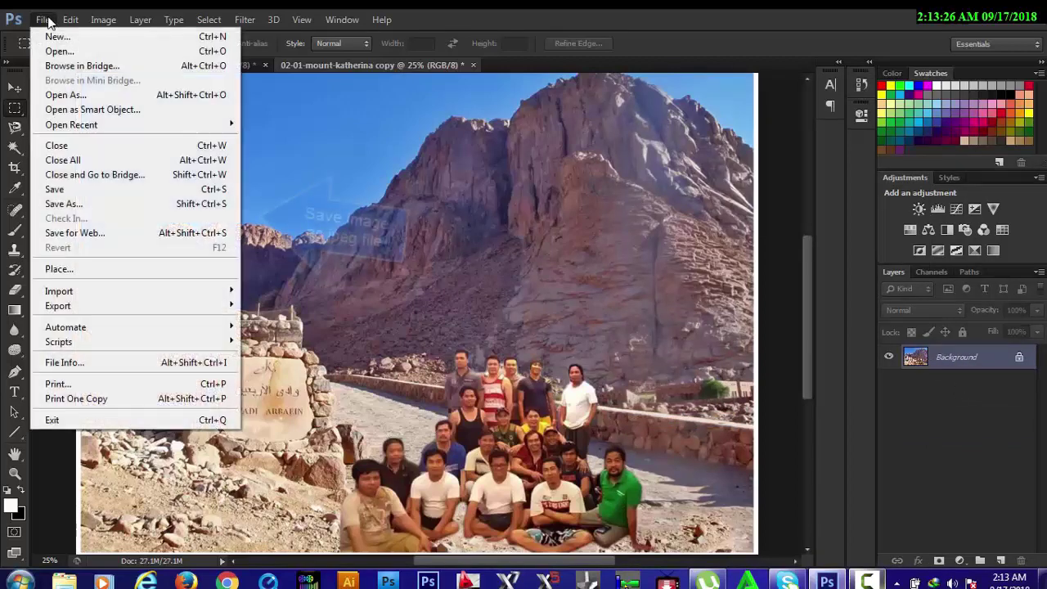
pyautogui.click(94, 203)
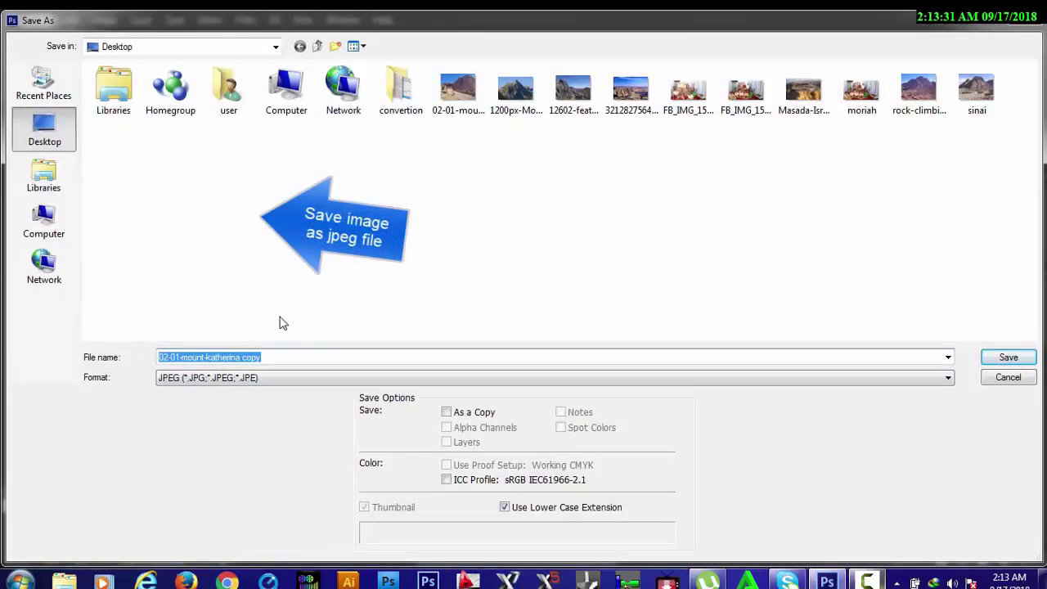
pyautogui.write('mo')
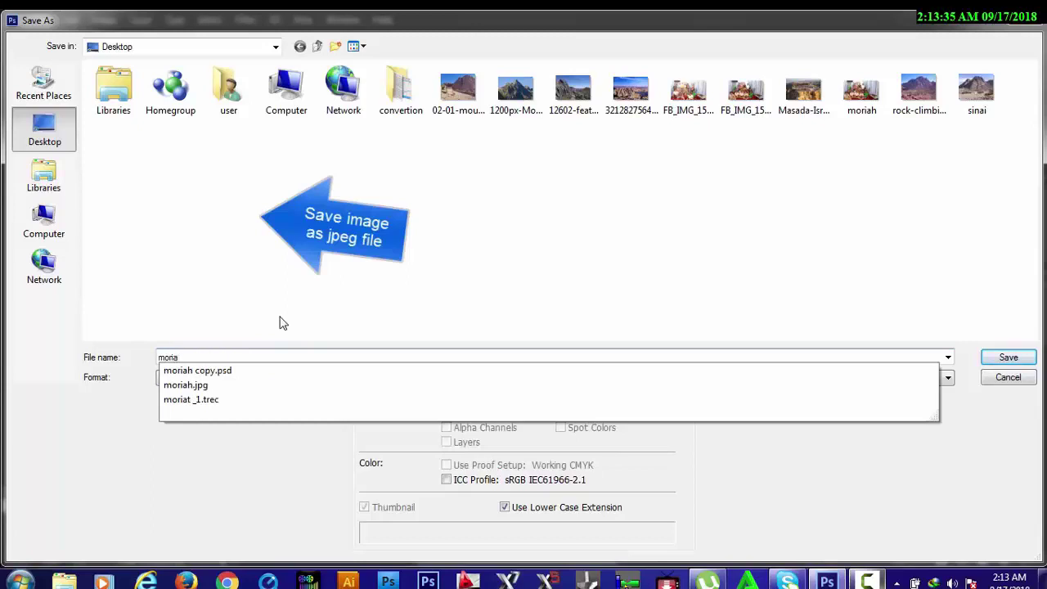
pyautogui.write('riah')
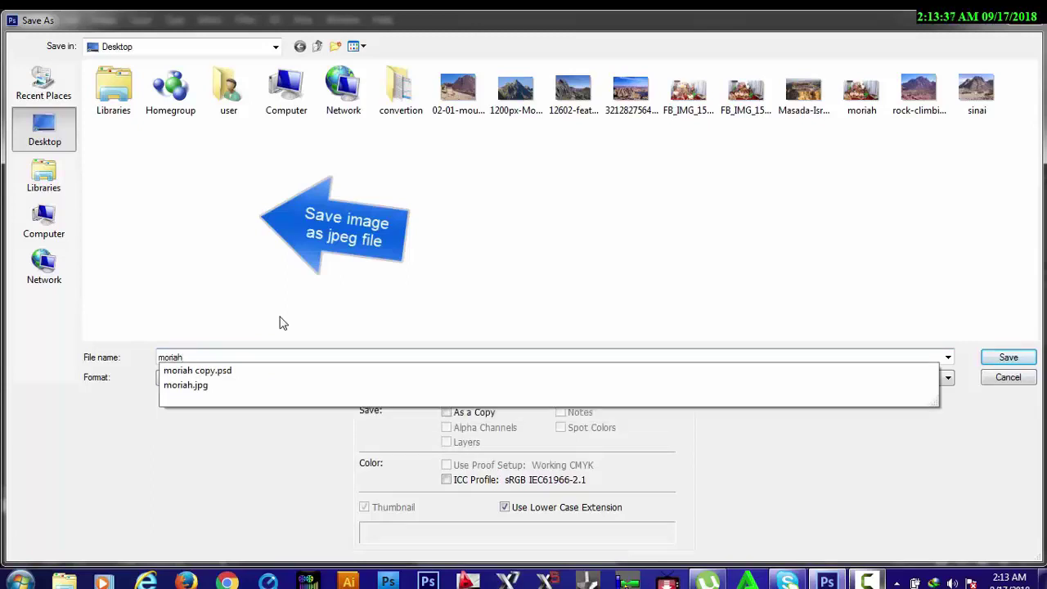
pyautogui.write(' group pic')
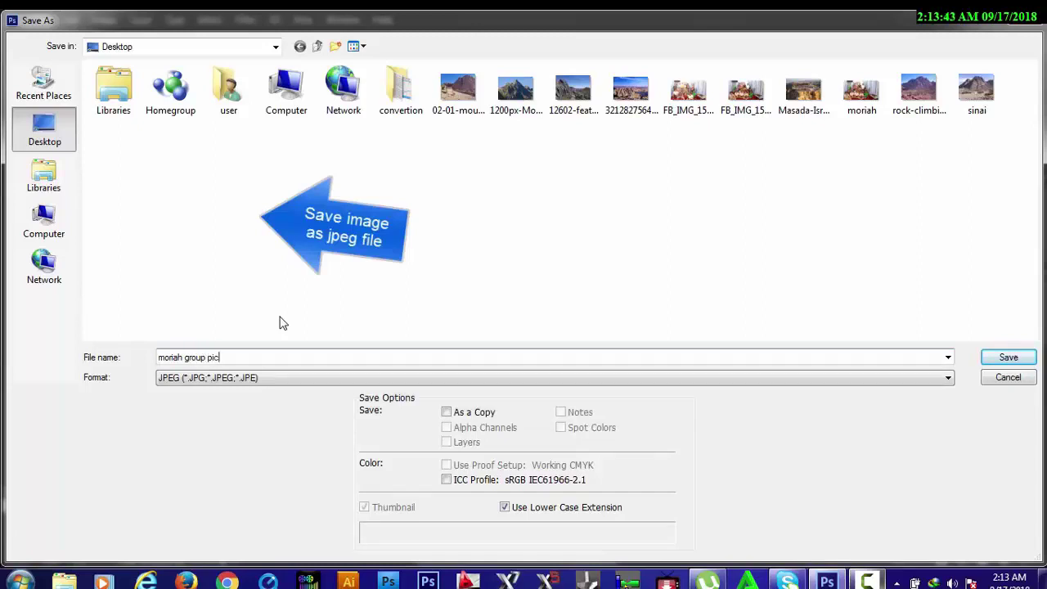
pyautogui.click(1021, 357)
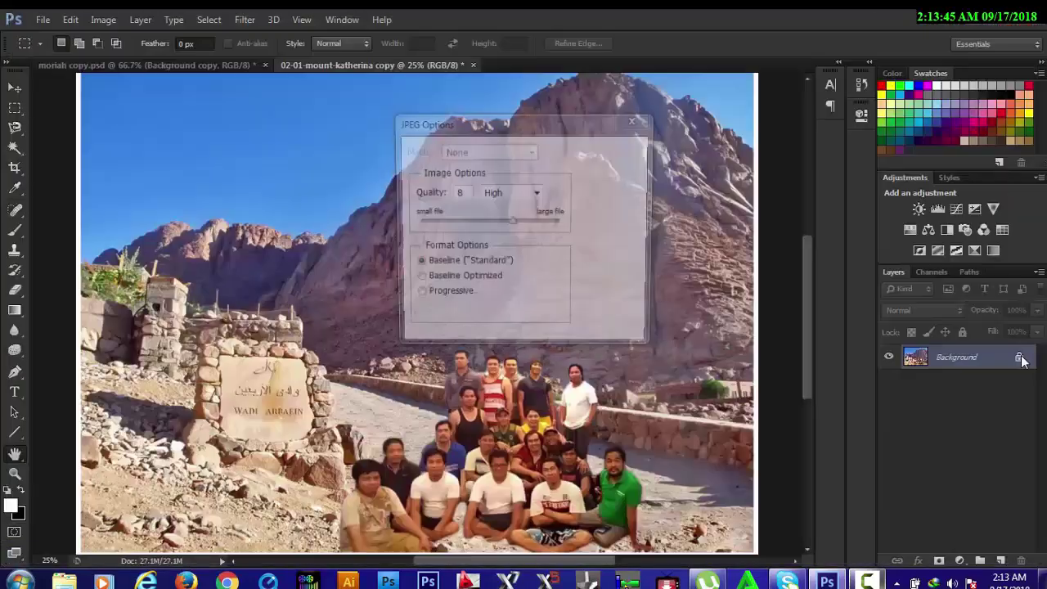
pyautogui.click(615, 150)
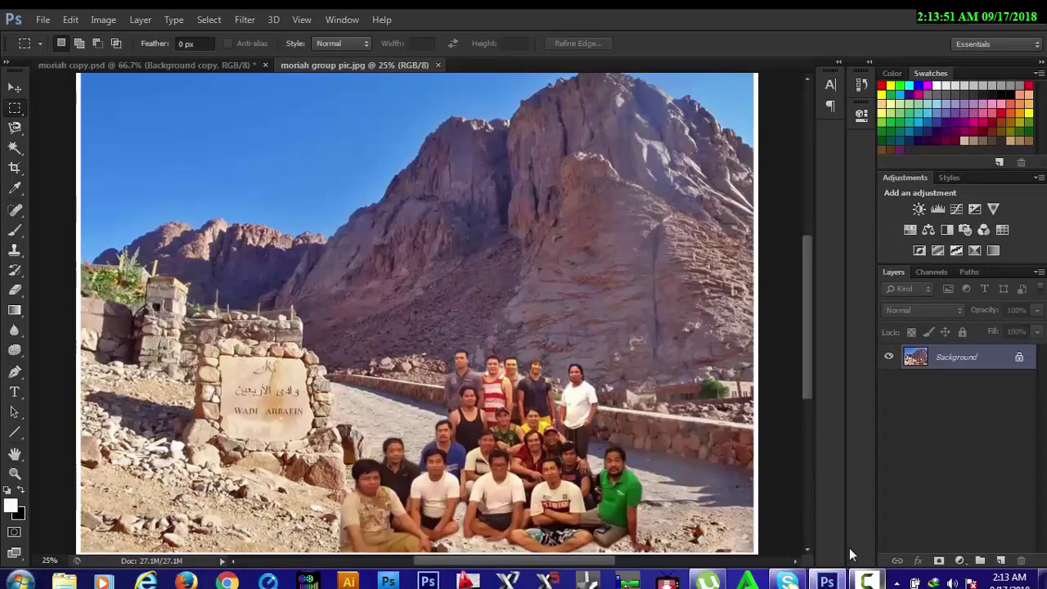
# Switch to the desktop and preview the moriah group pic file in a maximized Windows Photo Viewer
pyautogui.click(977, 19)
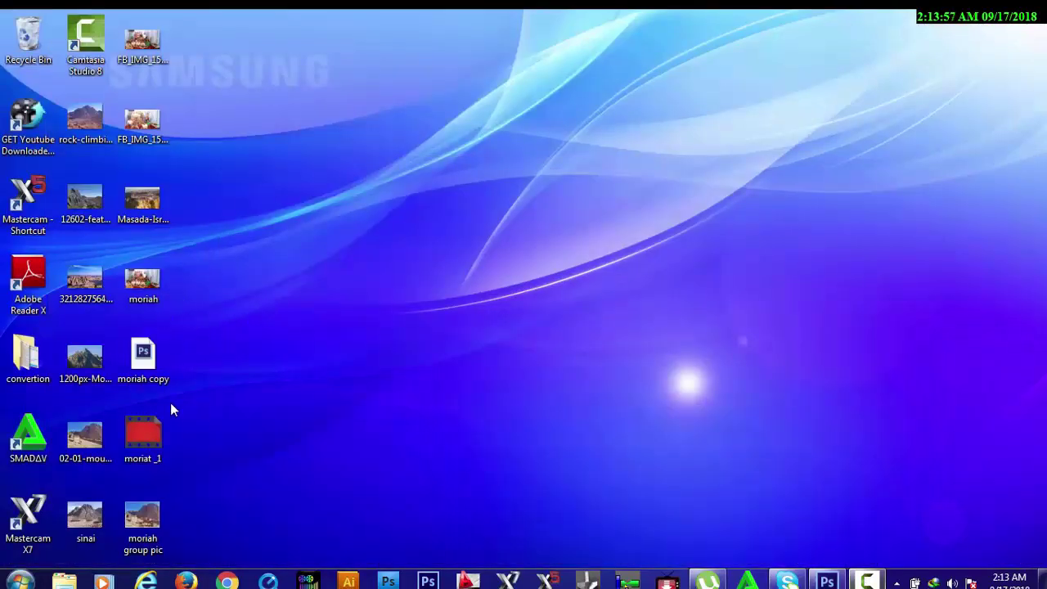
pyautogui.rightClick(147, 503)
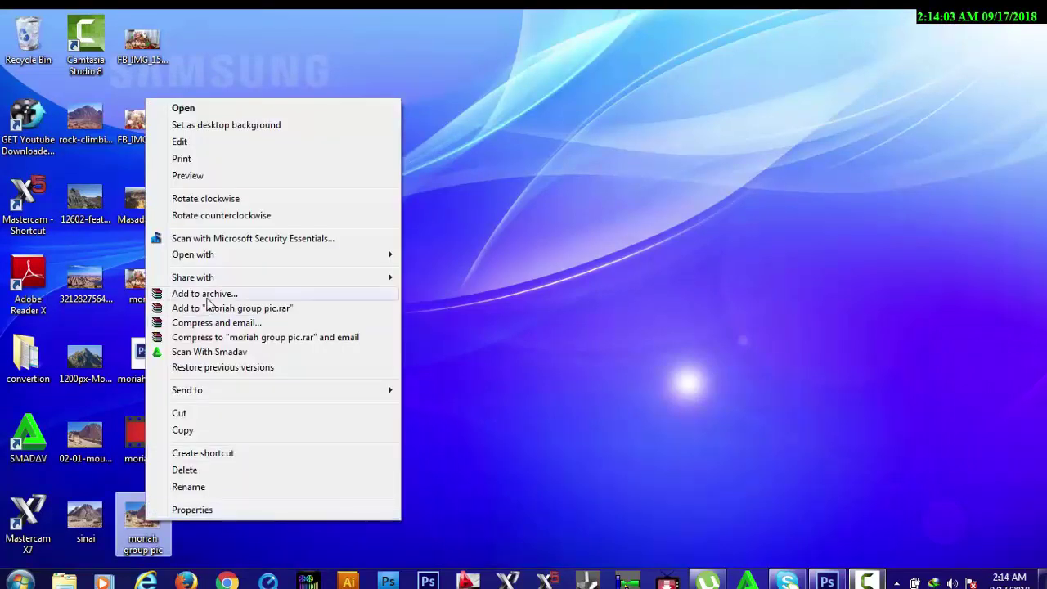
pyautogui.click(207, 175)
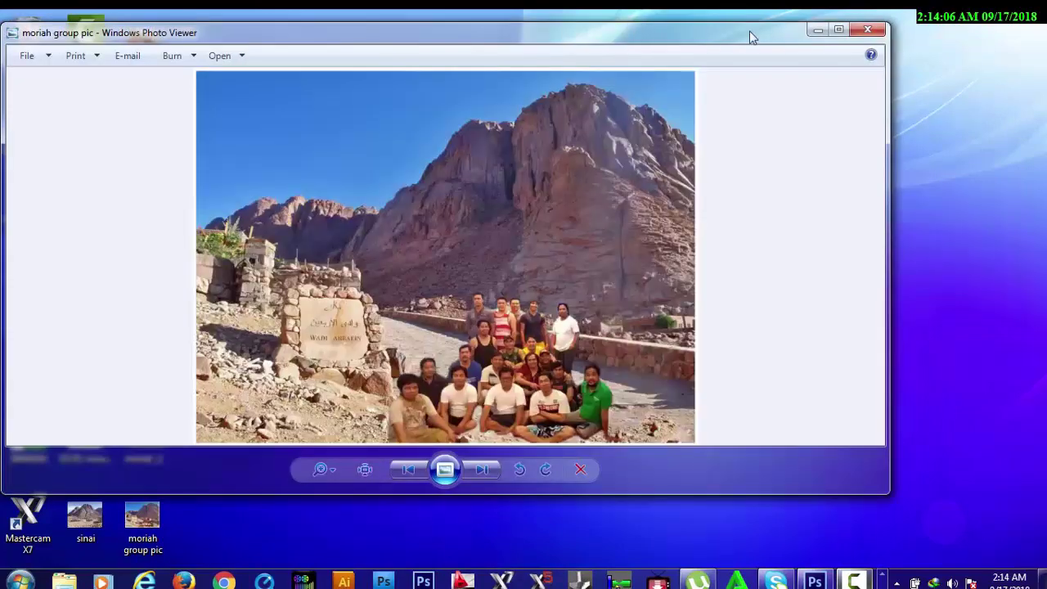
pyautogui.click(839, 29)
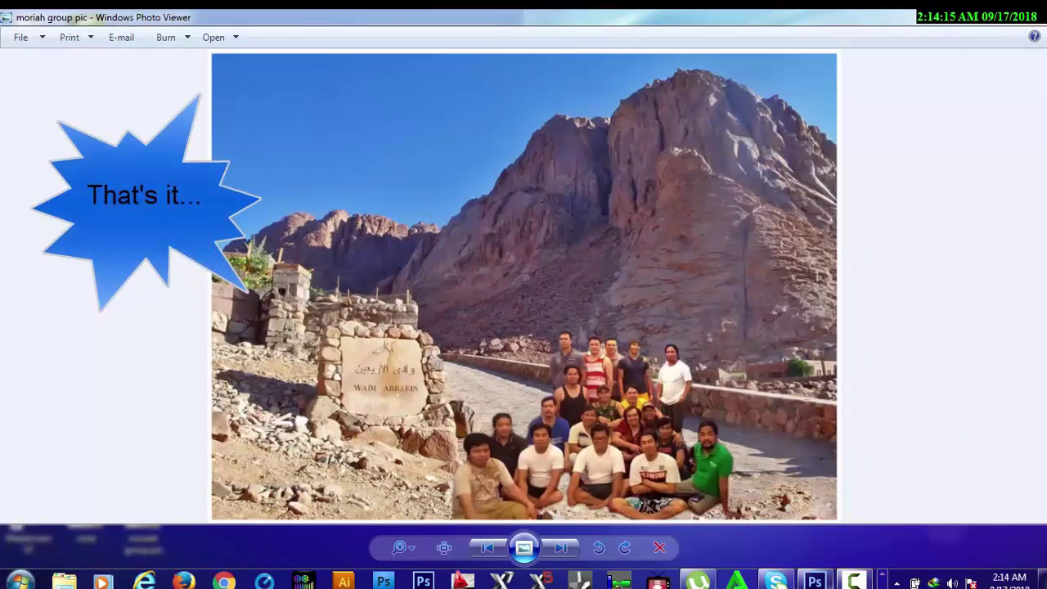
pyautogui.click(853, 580)
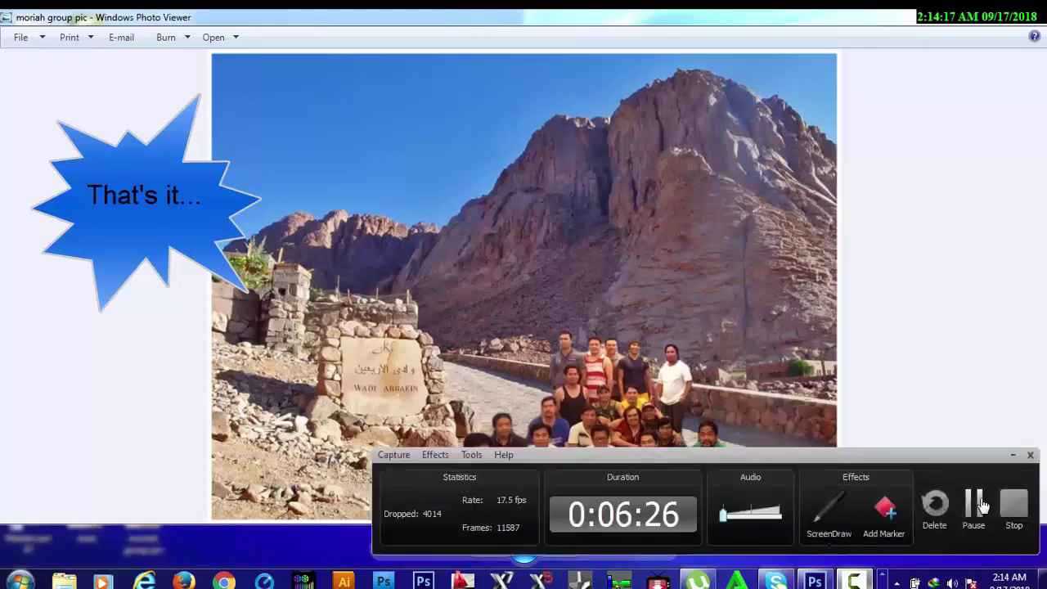